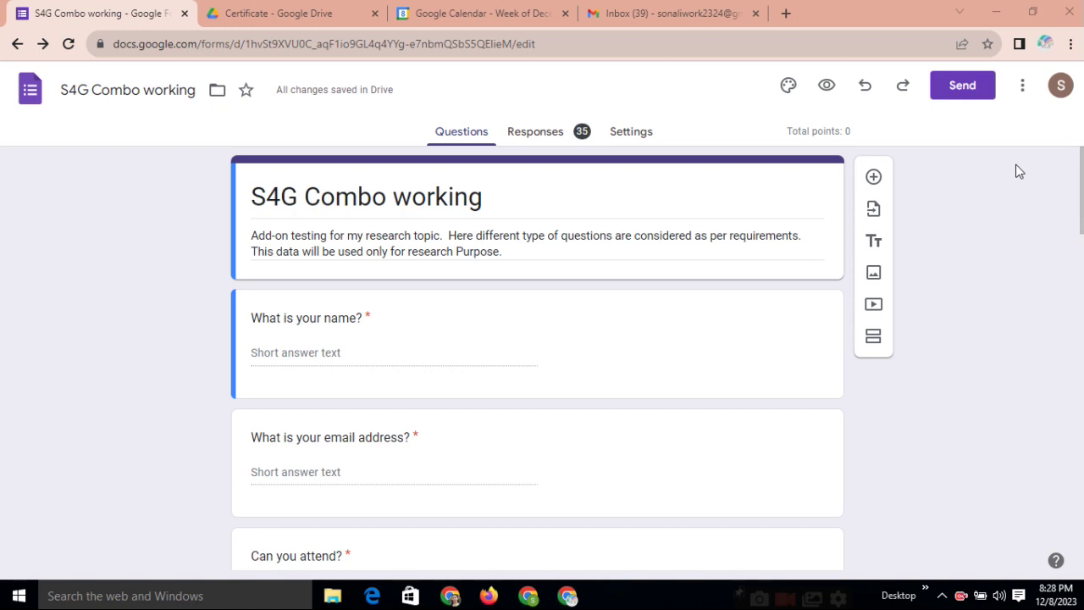
# Step: Find the formLimiter add-on in the Google Workspace Marketplace and open its details page
pyautogui.click(1023, 90)
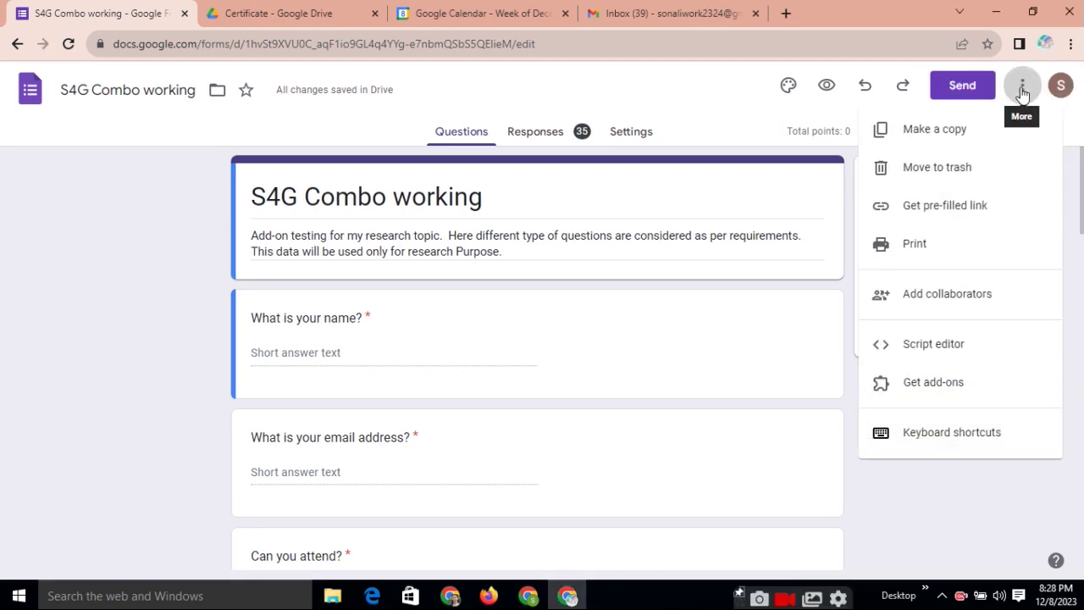
pyautogui.click(666, 80)
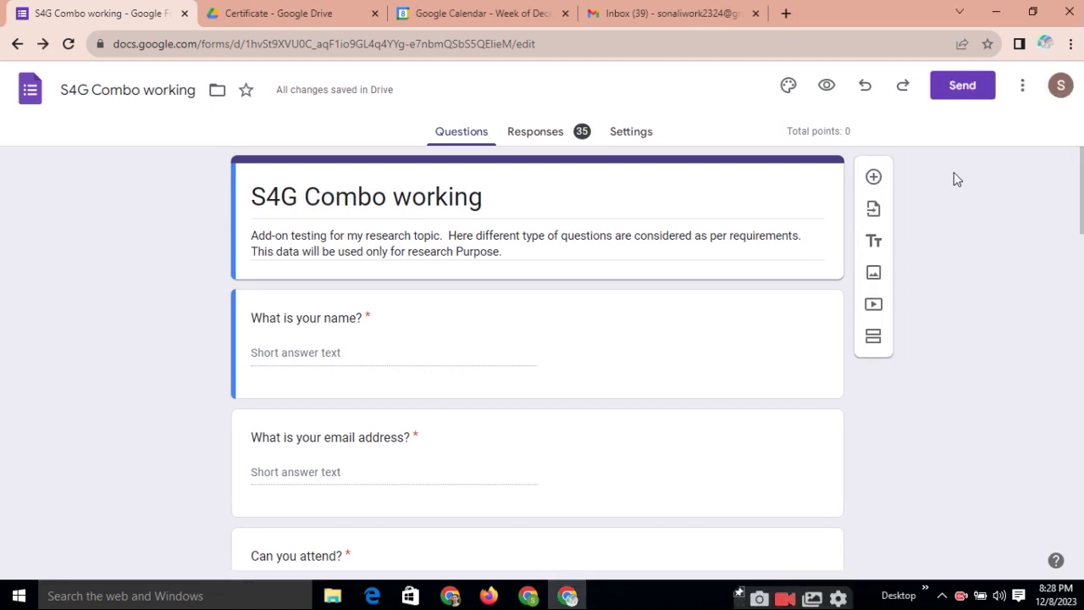
pyautogui.click(1024, 88)
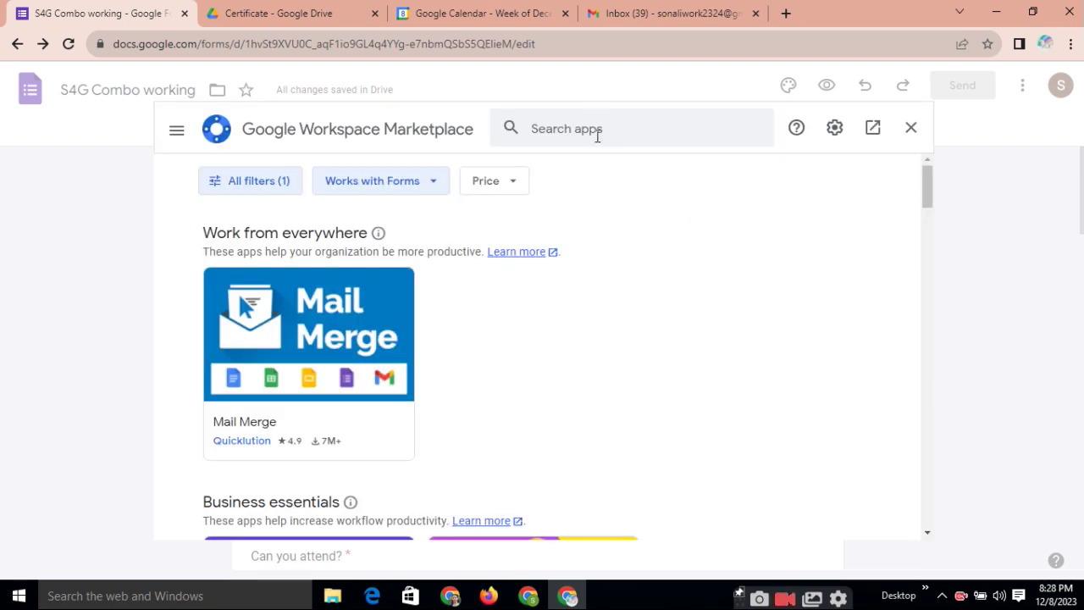
pyautogui.click(597, 127)
pyautogui.write('form')
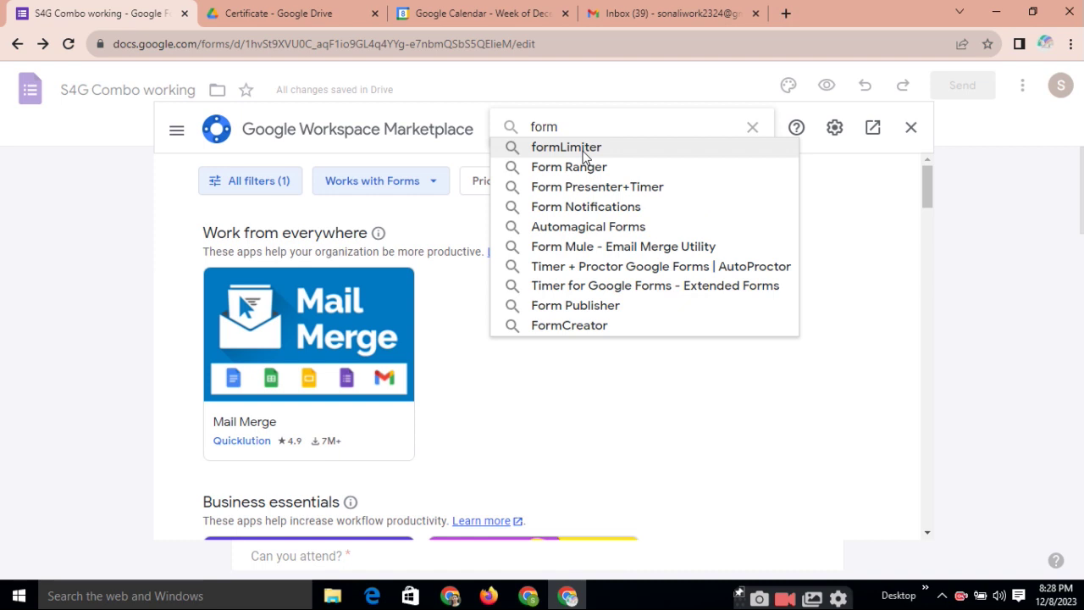
pyautogui.click(583, 149)
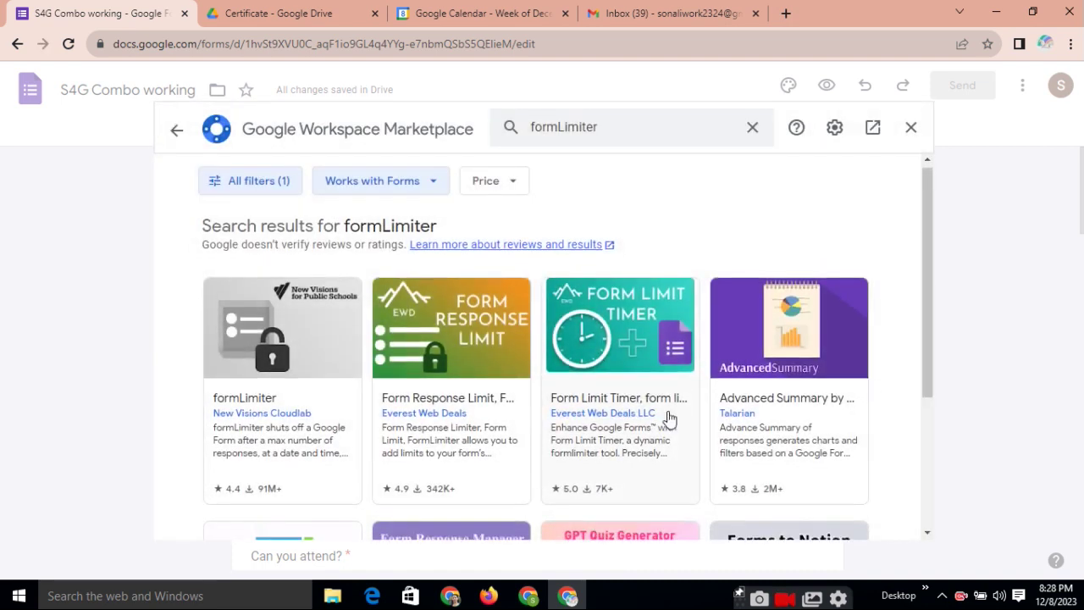
pyautogui.scroll(-3, 686, 415)
pyautogui.scroll(3, 743, 482)
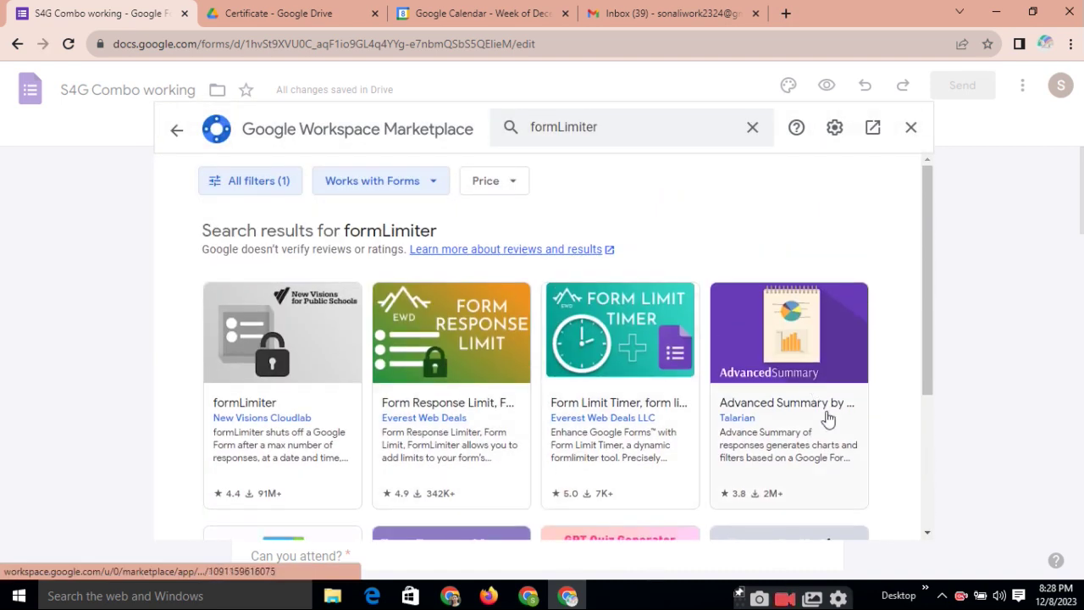
pyautogui.click(310, 347)
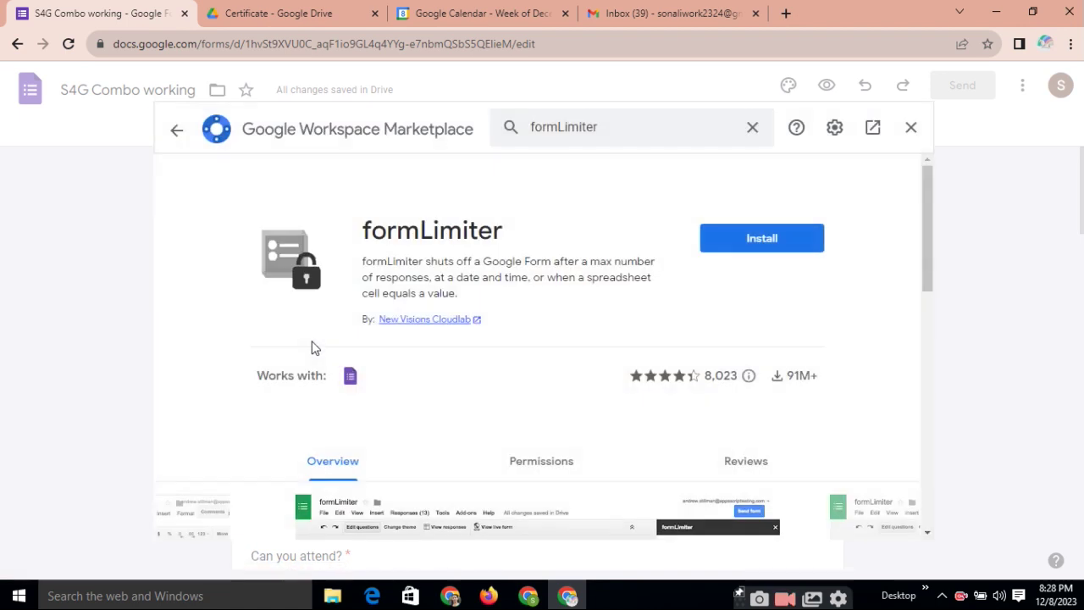
# Step: Start installing formLimiter, cancel at the permission request, and close the Marketplace
pyautogui.click(761, 243)
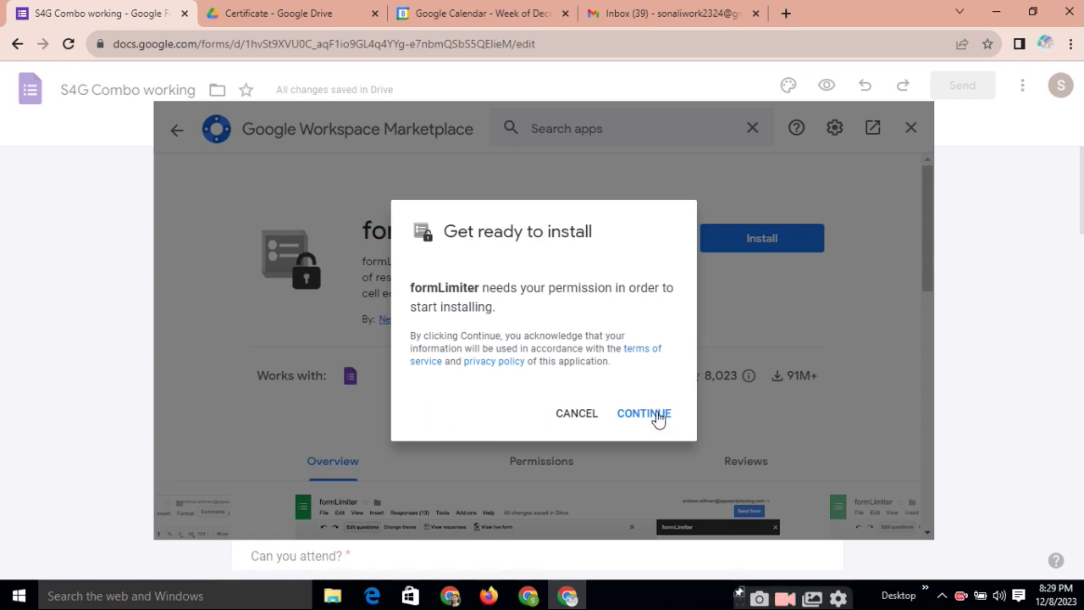
pyautogui.click(583, 414)
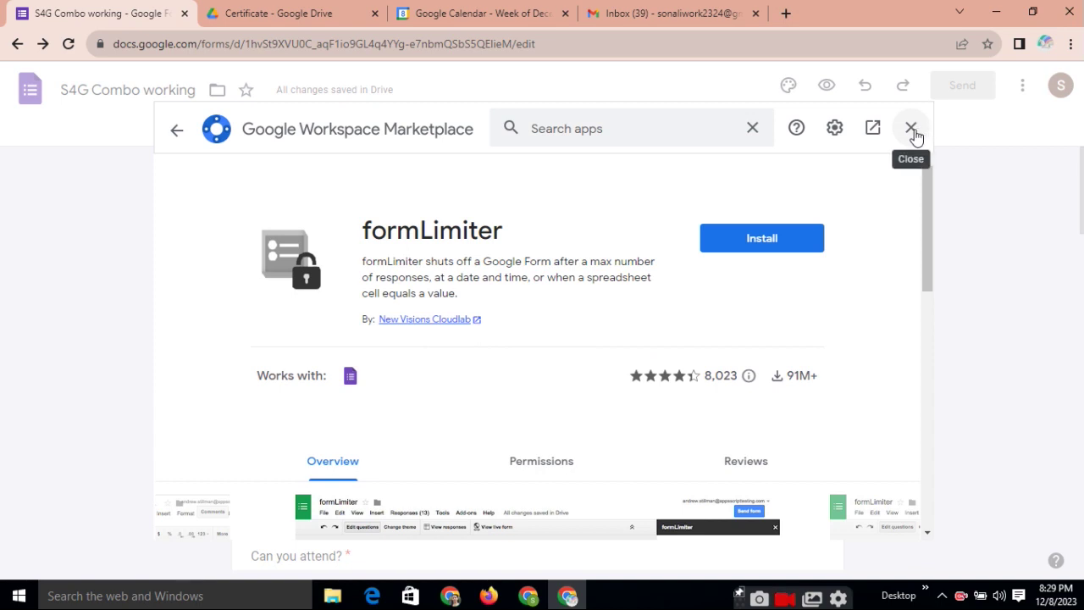
pyautogui.click(913, 128)
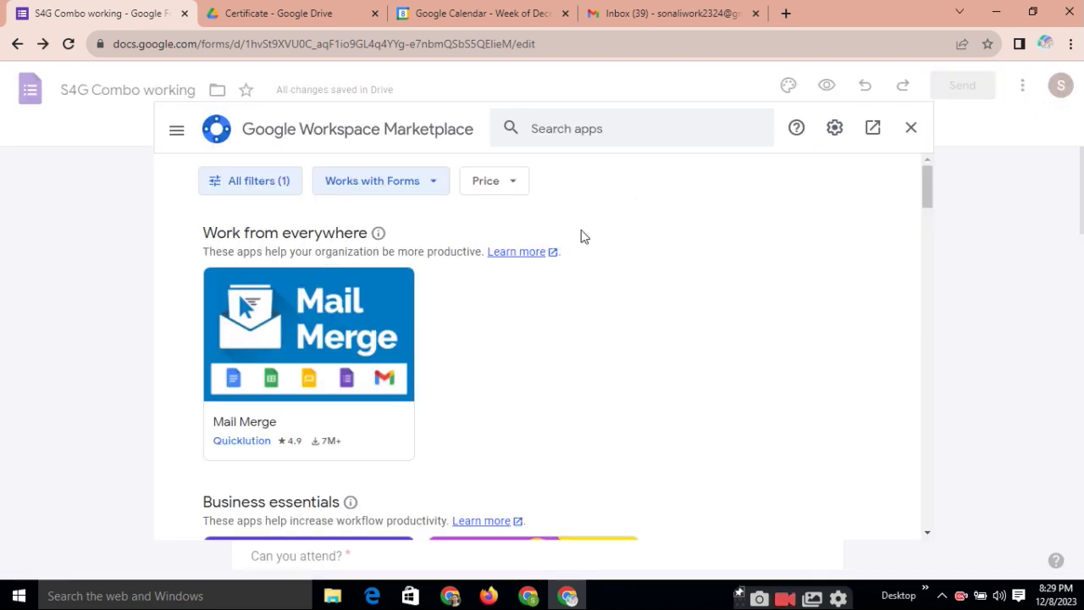
pyautogui.click(911, 128)
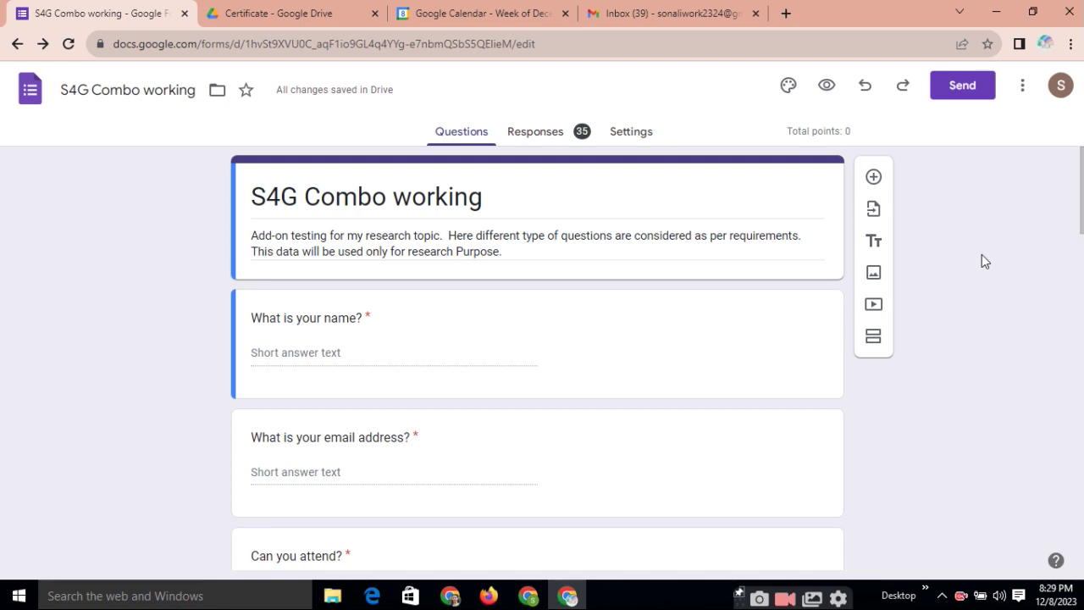
# Step: Reload the form and open the S4G Combo add-on's sidebar
pyautogui.click(69, 44)
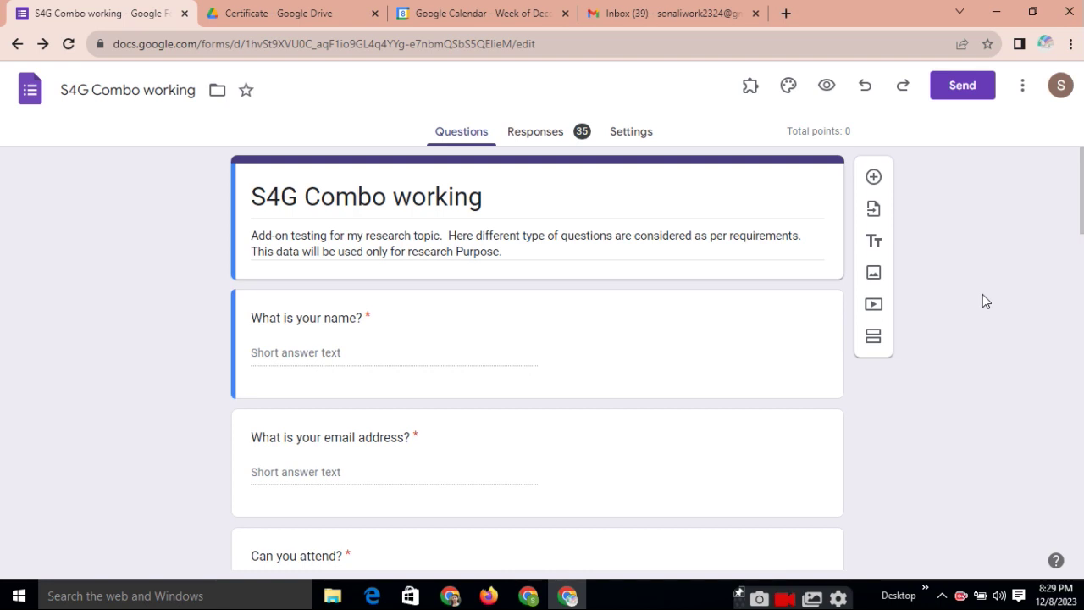
pyautogui.click(748, 95)
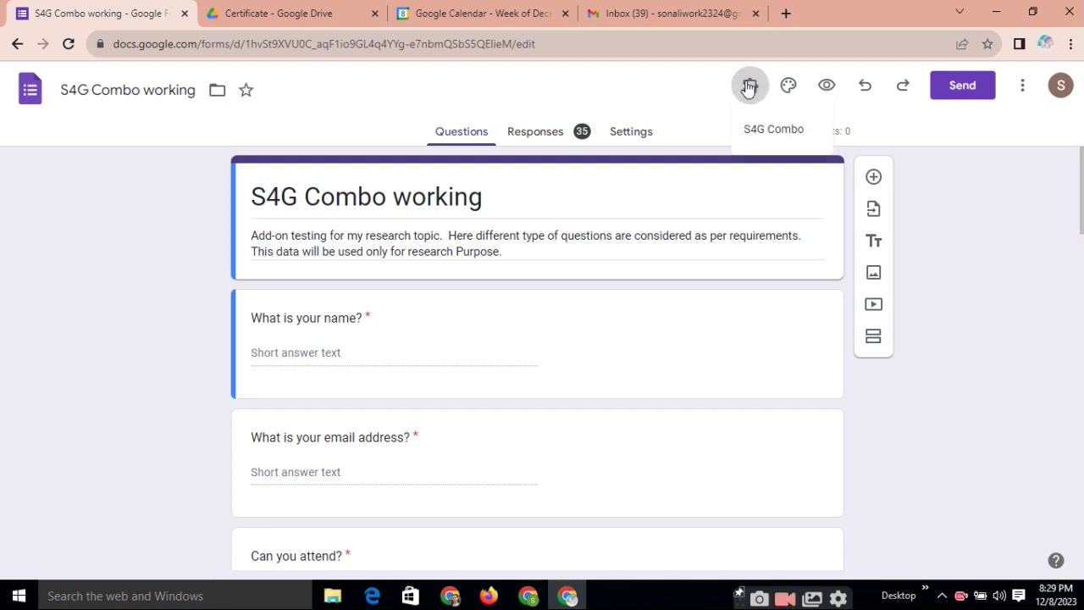
pyautogui.click(773, 132)
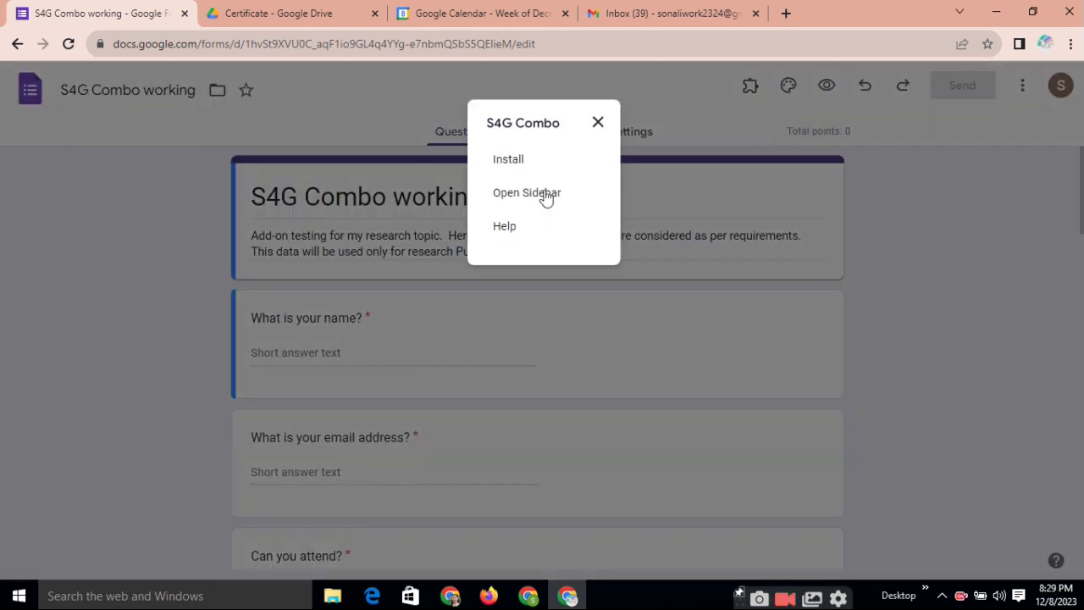
pyautogui.click(546, 195)
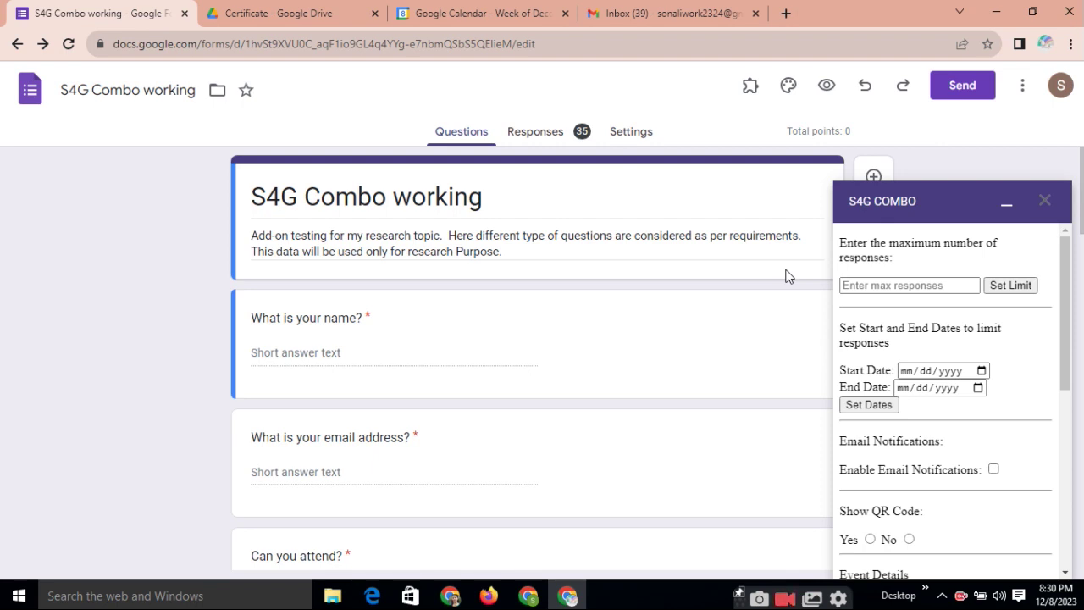
# Step: Set the form's maximum number of responses to 70 in the S4G Combo sidebar
pyautogui.click(885, 286)
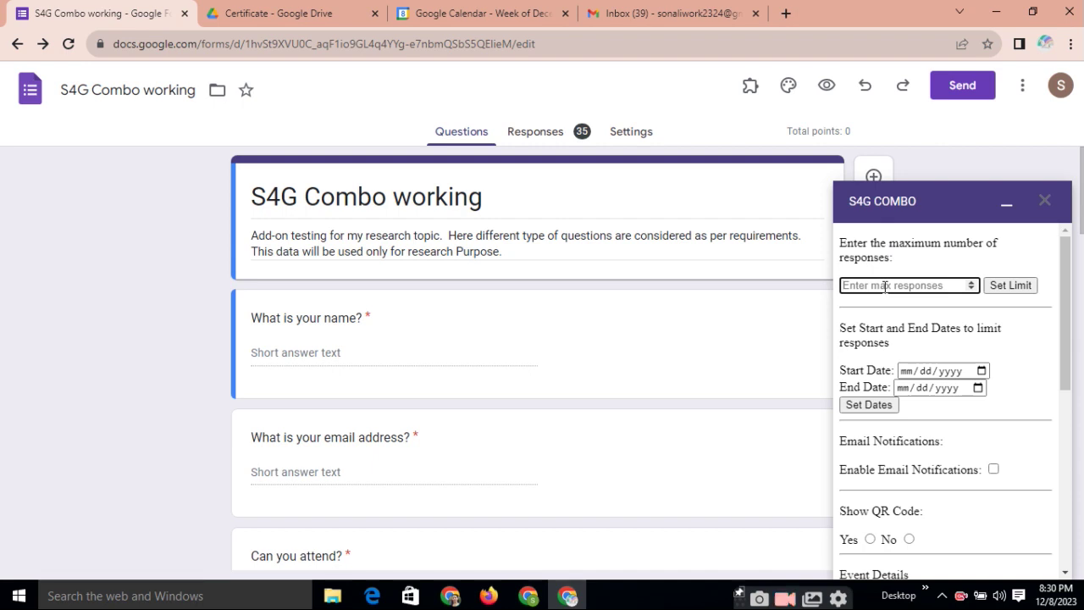
pyautogui.write('67')
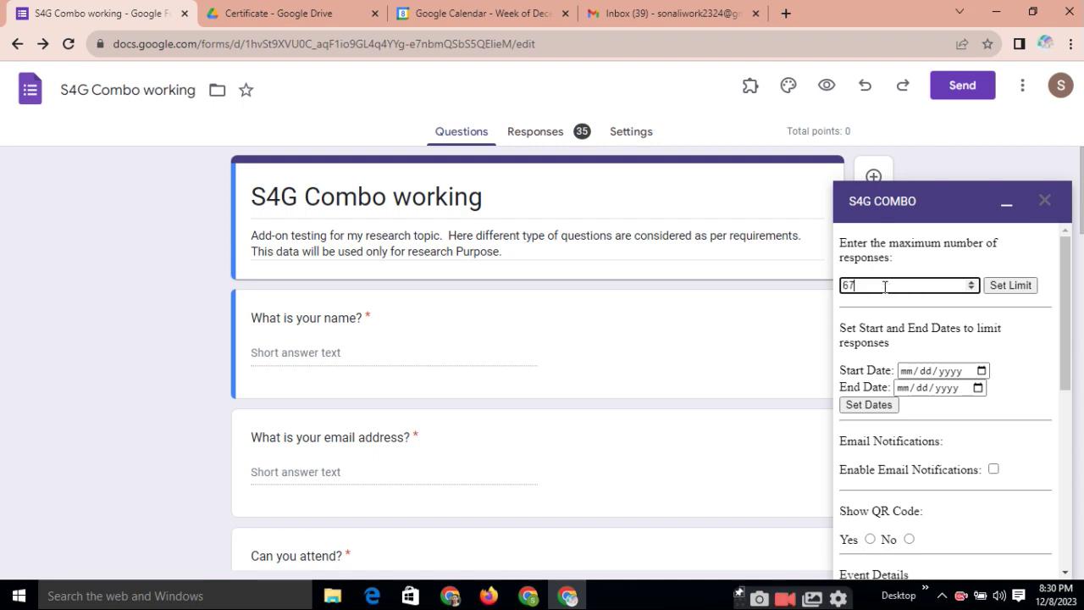
pyautogui.press('BackSpace')
pyautogui.press('BackSpace')
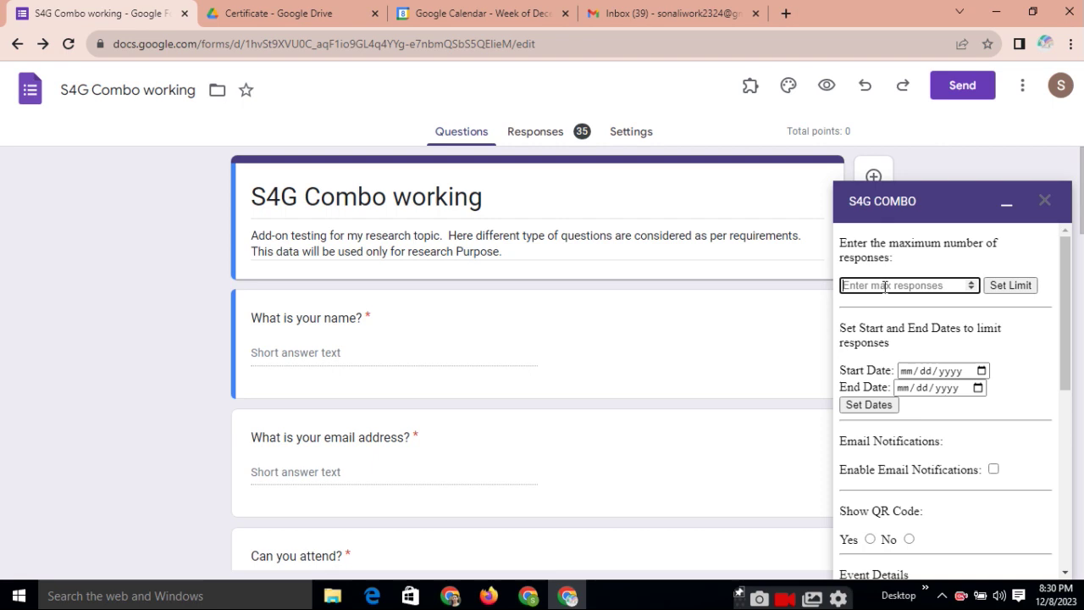
pyautogui.write('70')
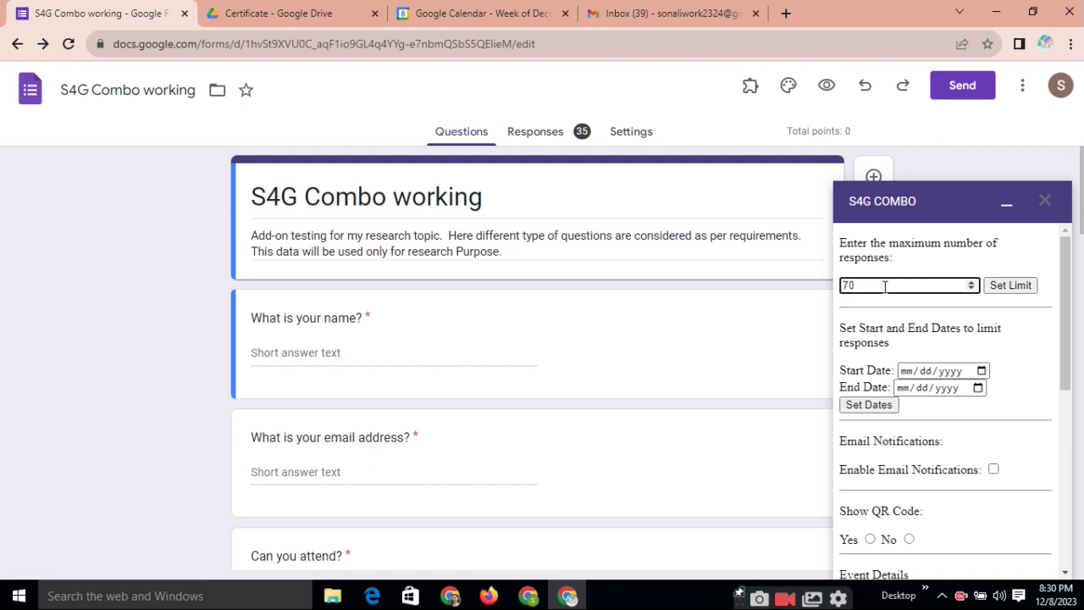
pyautogui.click(1019, 289)
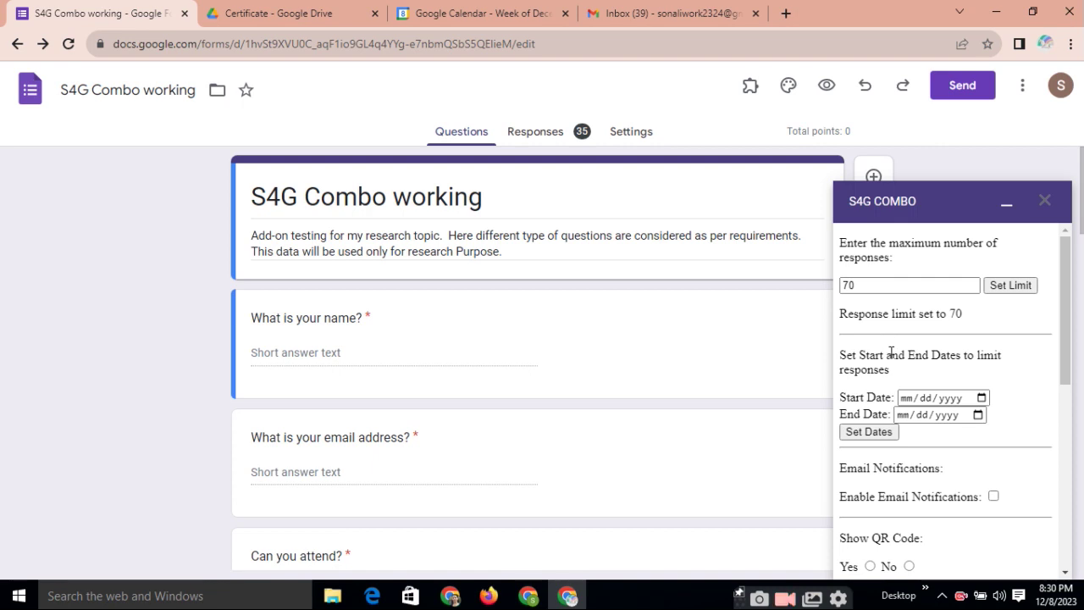
# Step: Inspect the start-date and end-date calendars used for limiting responses
pyautogui.scroll(-1, 892, 352)
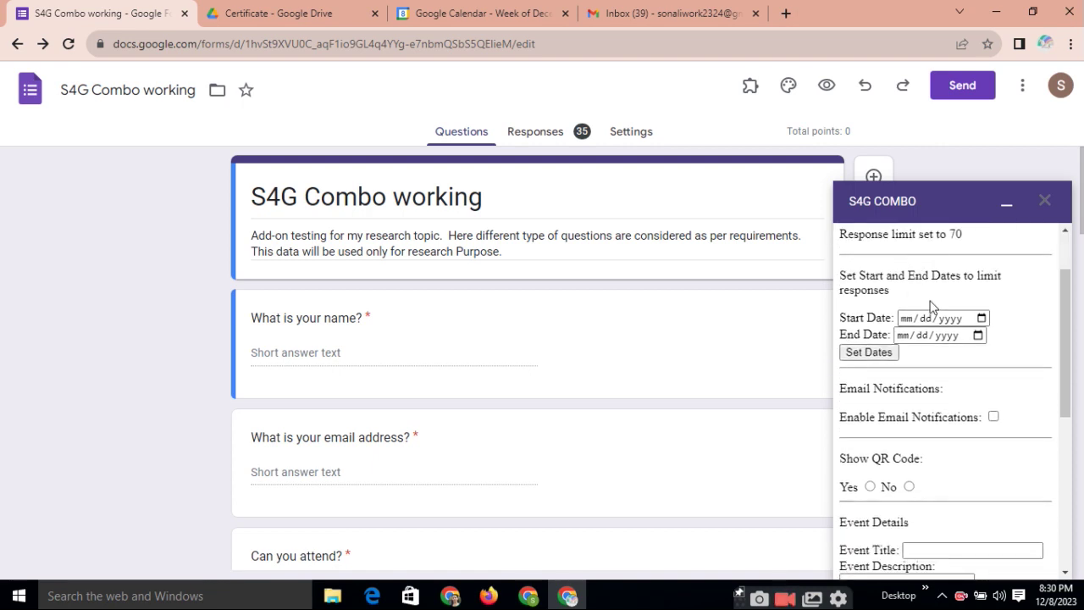
pyautogui.click(983, 318)
pyautogui.click(1009, 299)
pyautogui.click(978, 335)
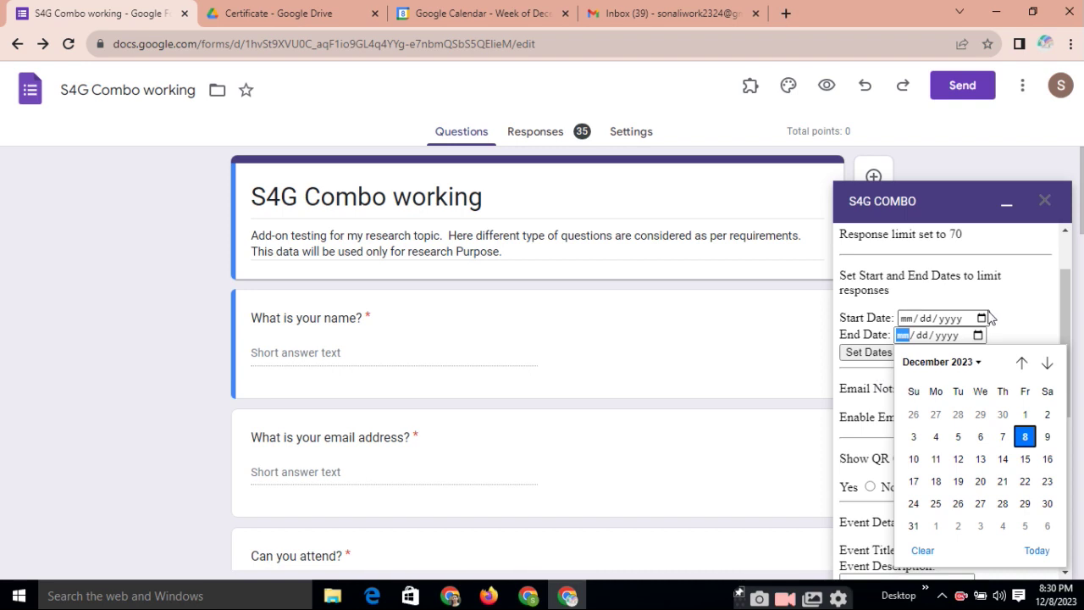
pyautogui.click(1025, 302)
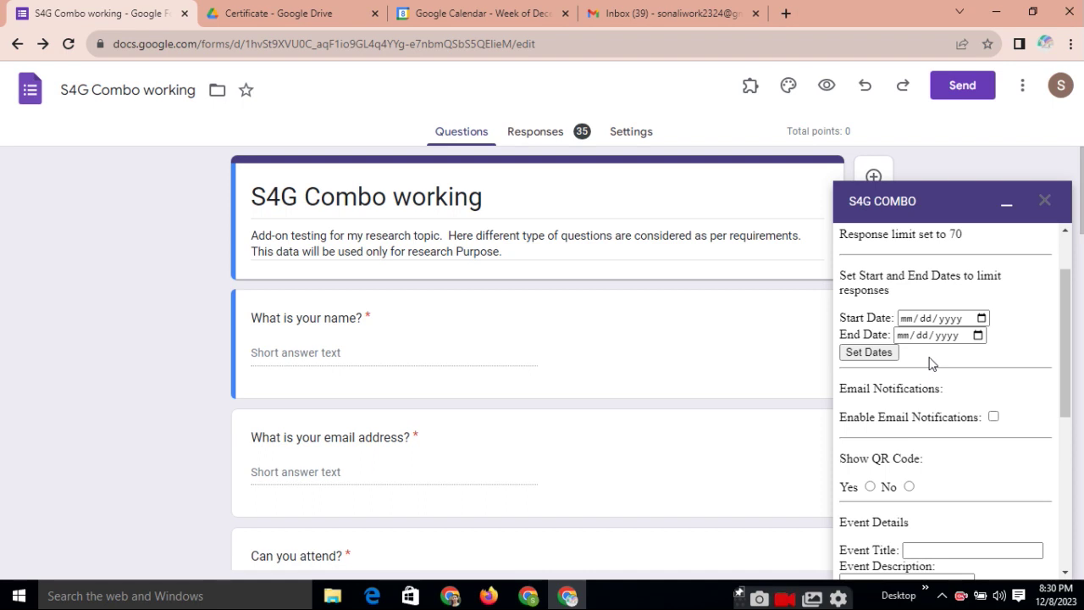
# Step: Stop the form from accepting responses and return to its questions
pyautogui.click(529, 131)
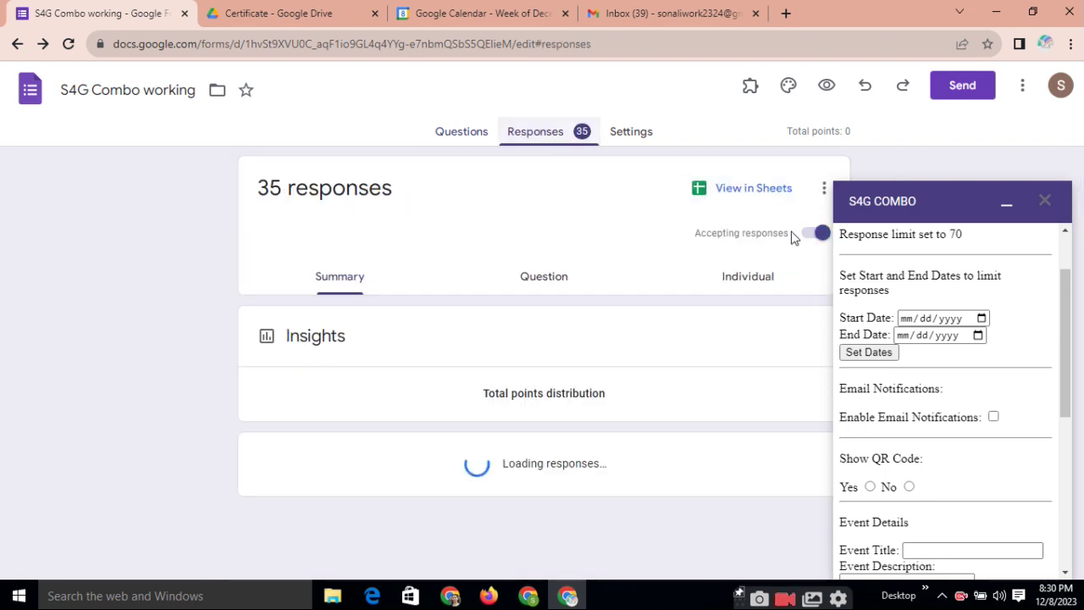
pyautogui.click(815, 234)
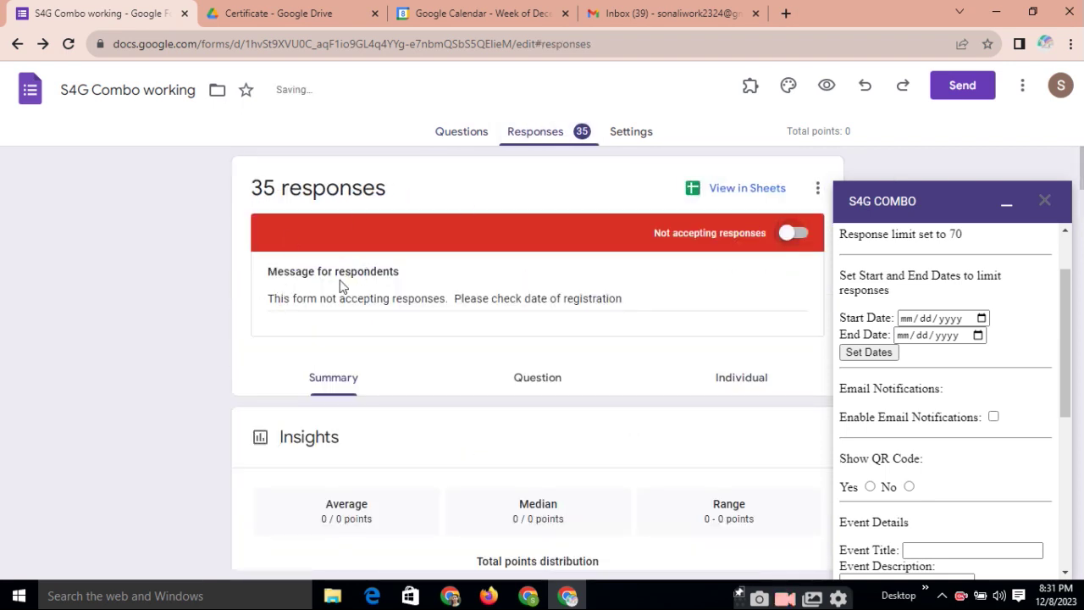
pyautogui.click(464, 136)
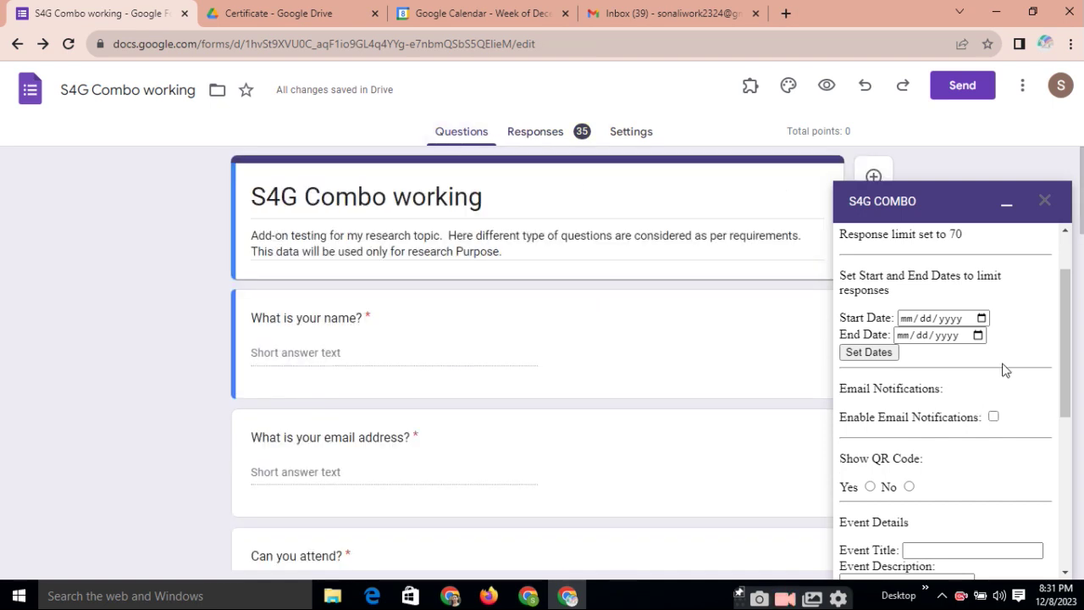
# Step: Enable email notifications for the form in the S4G Combo sidebar
pyautogui.scroll(-1, 1005, 370)
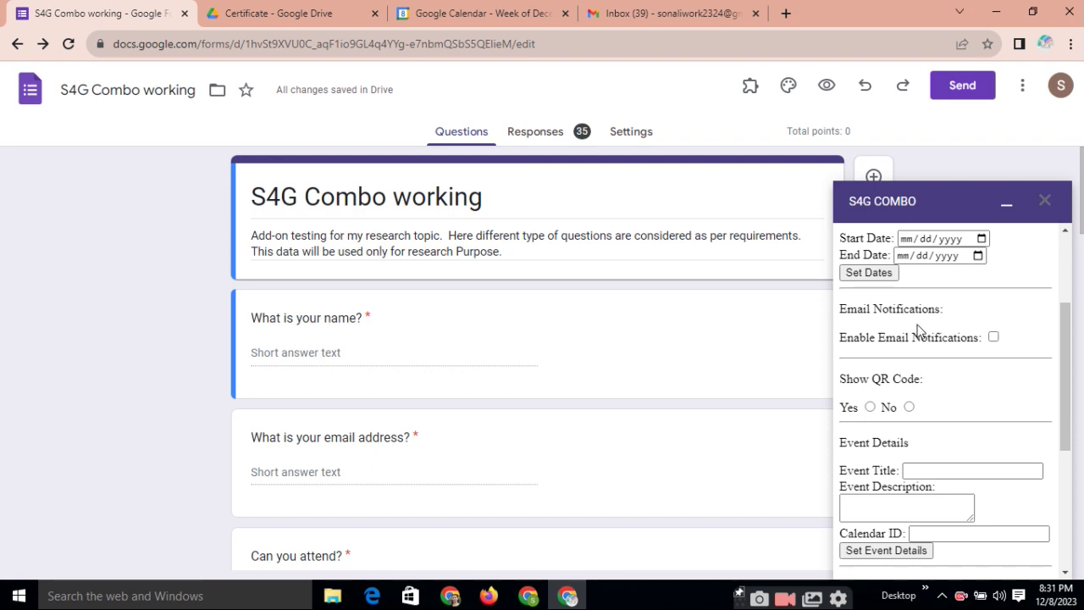
pyautogui.click(995, 339)
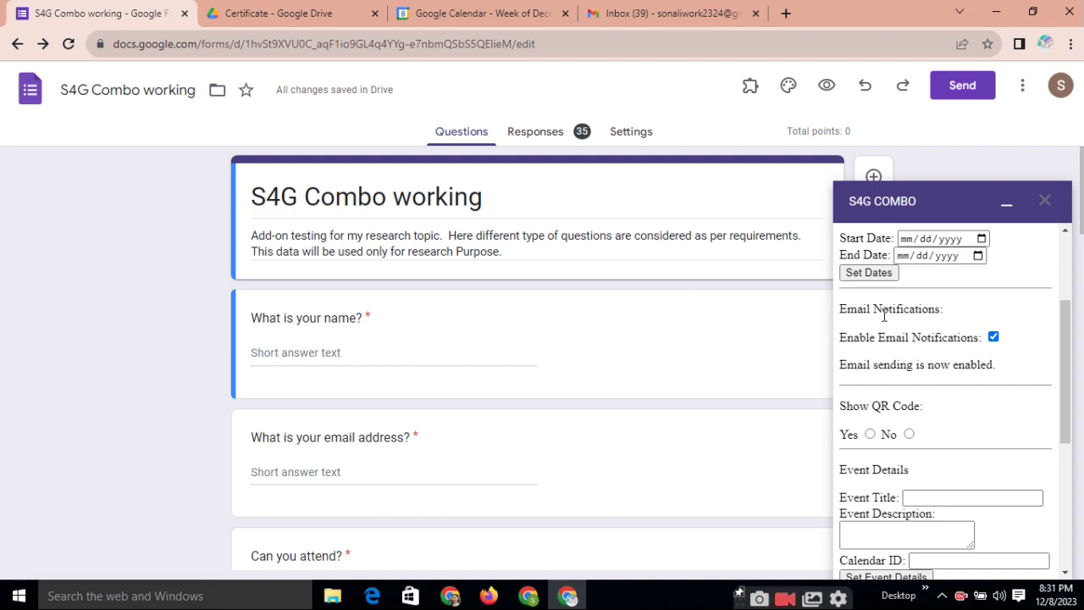
# Step: Show the form's QR code in the sidebar and hide it again
pyautogui.scroll(-1, 922, 403)
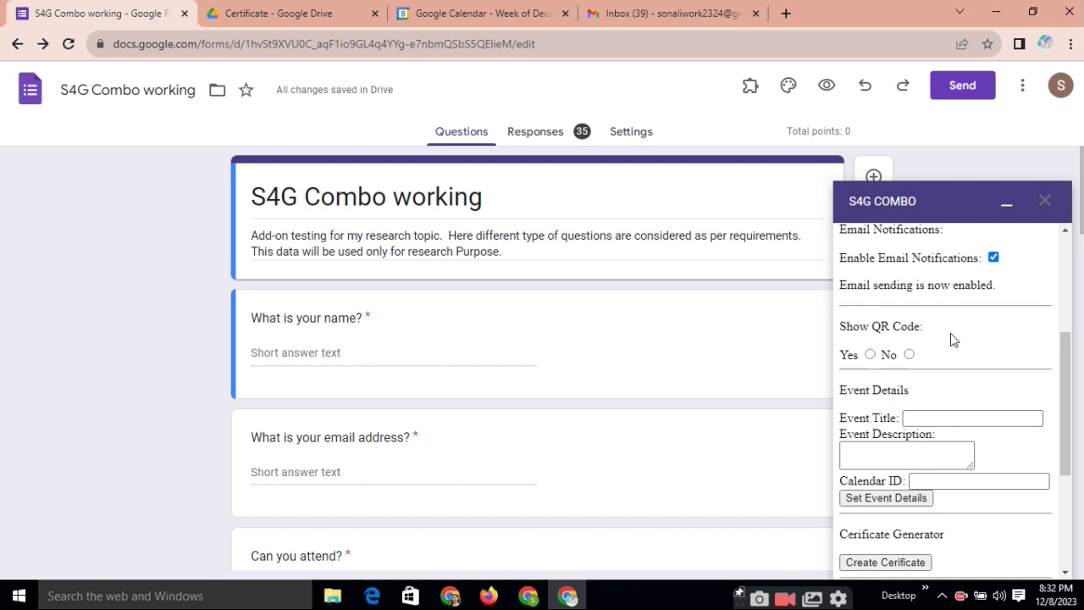
pyautogui.click(871, 355)
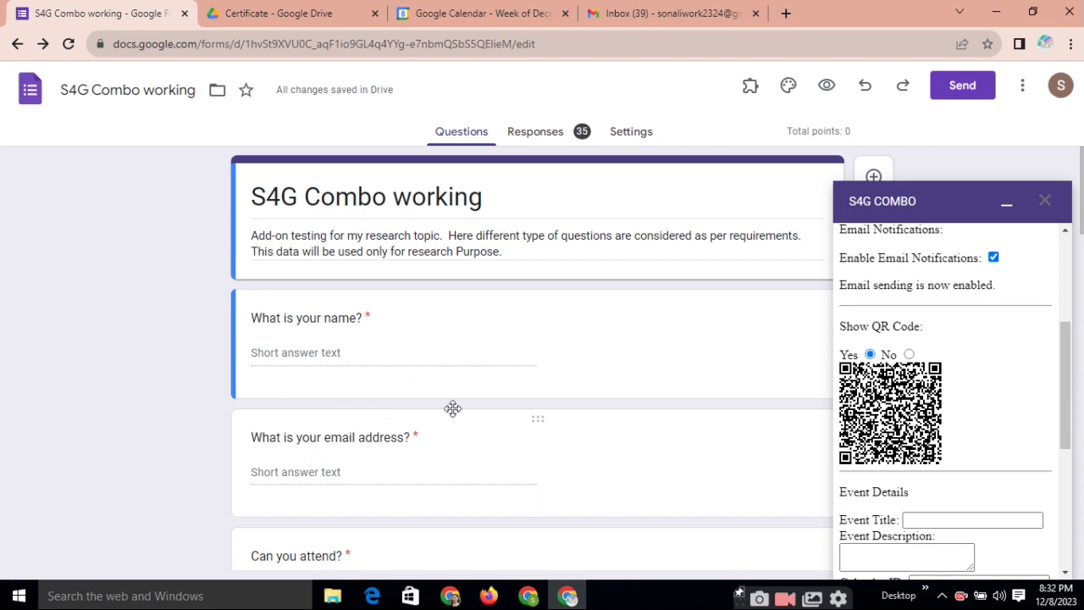
pyautogui.scroll(-1, 546, 420)
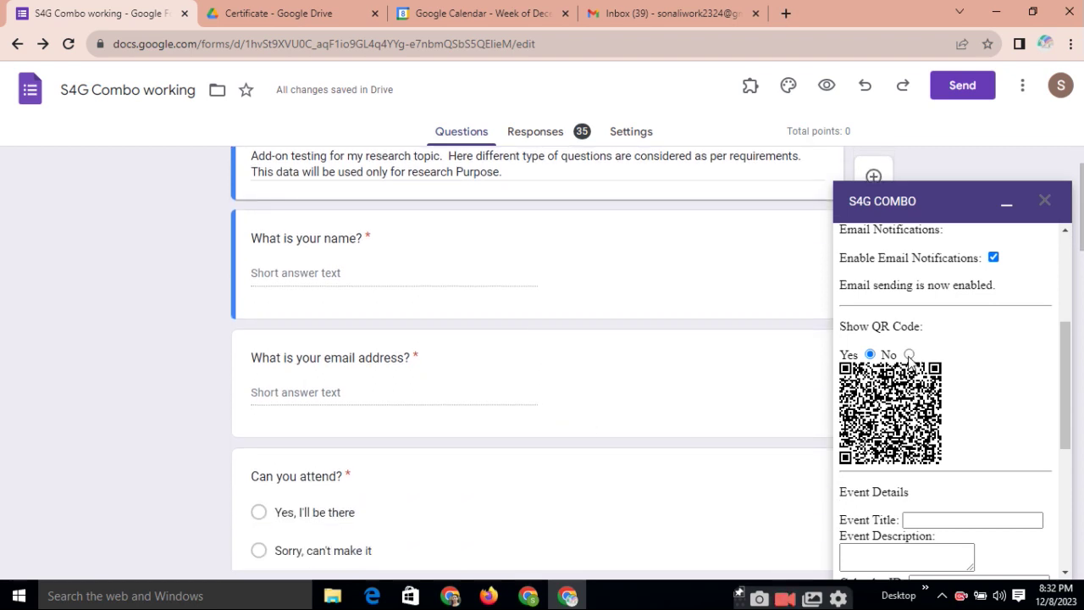
pyautogui.click(909, 355)
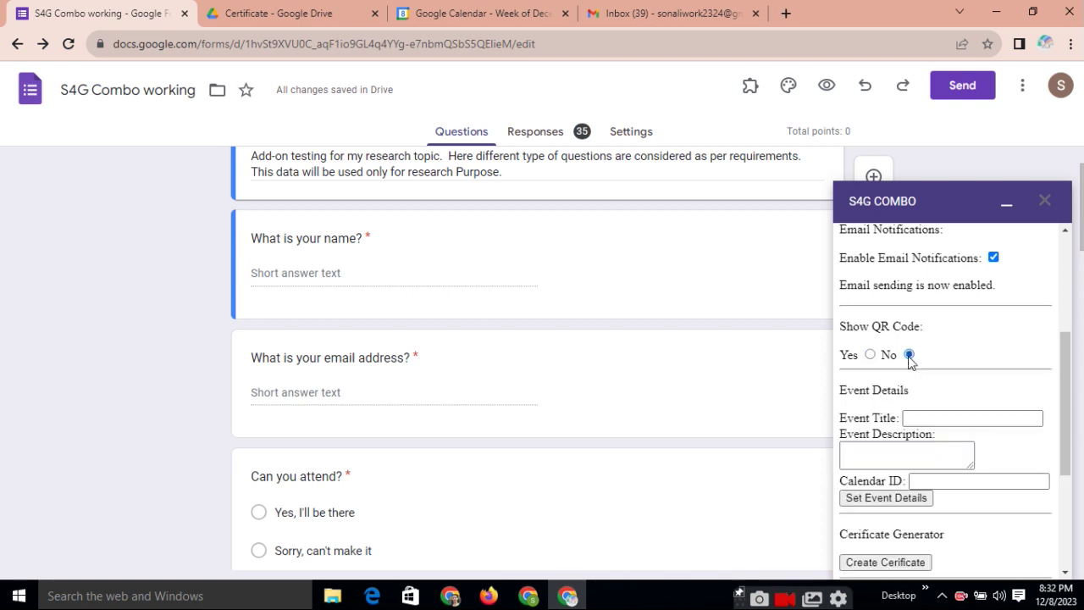
# Step: Examine the event title and event description fields in the sidebar's Event Details section
pyautogui.scroll(-1, 910, 373)
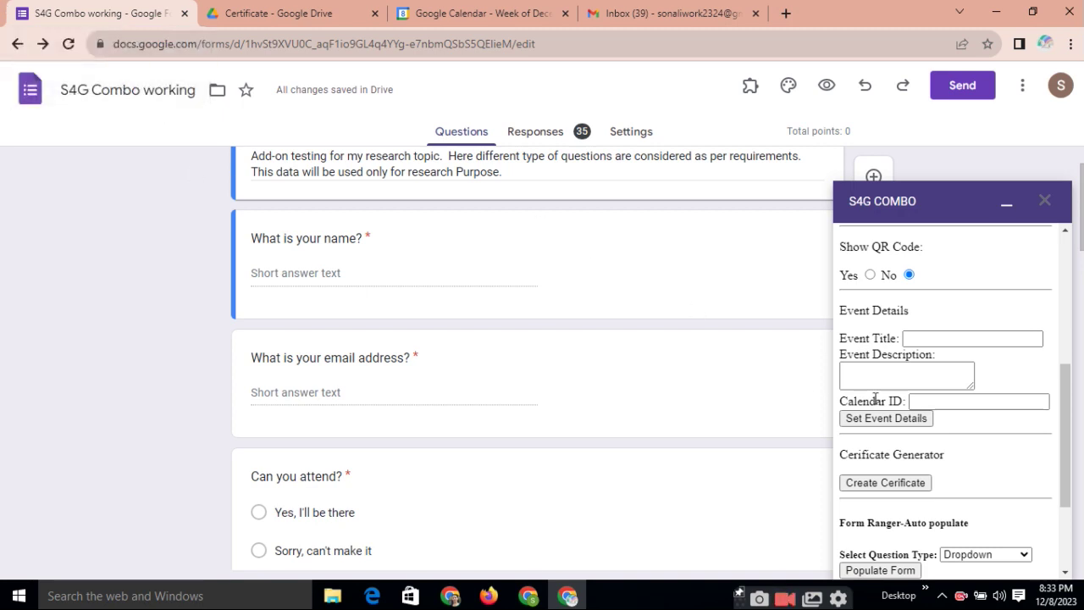
pyautogui.click(937, 343)
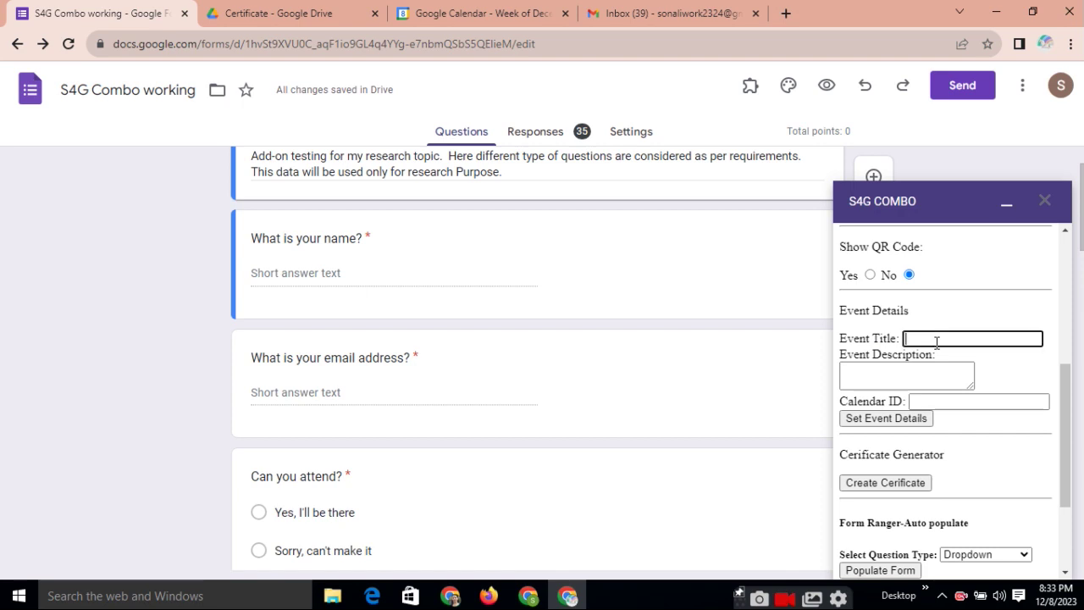
pyautogui.click(872, 381)
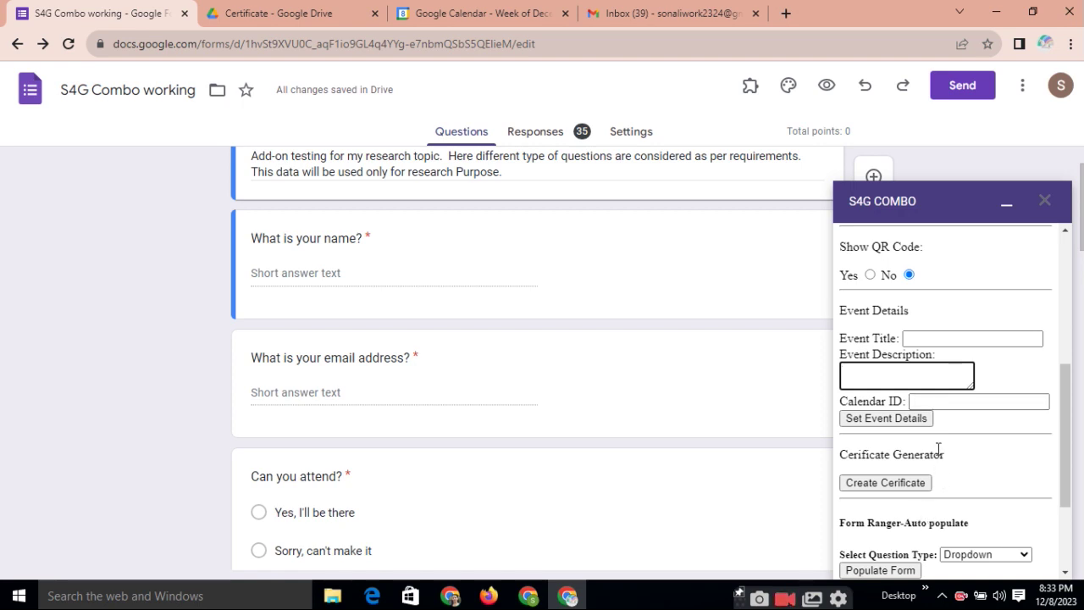
# Step: Create the certificates with the Certificate Generator in the S4G Combo sidebar
pyautogui.scroll(-1, 968, 435)
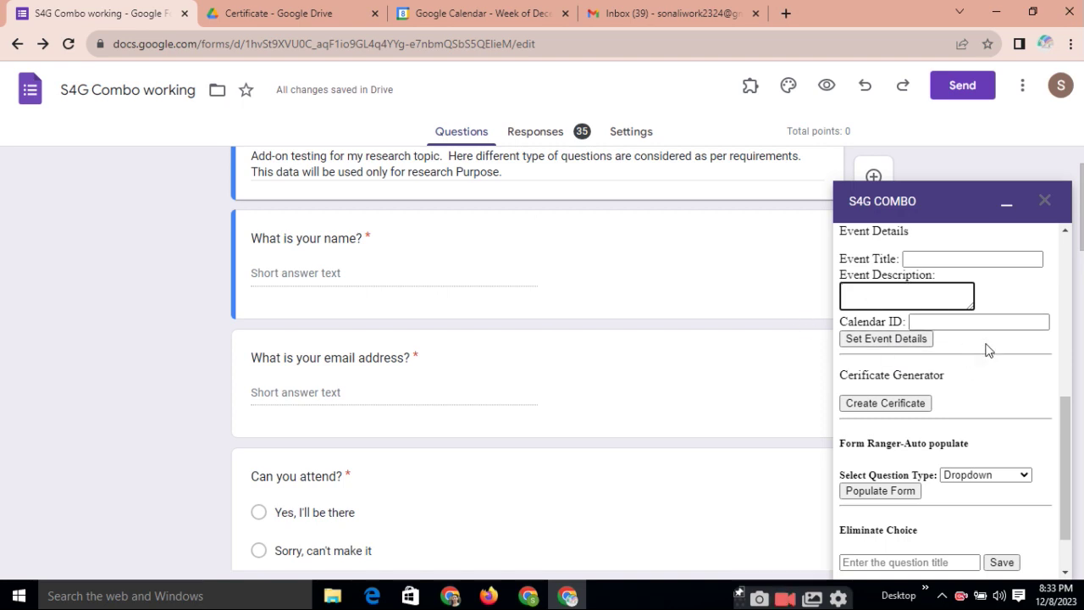
pyautogui.scroll(-1, 974, 383)
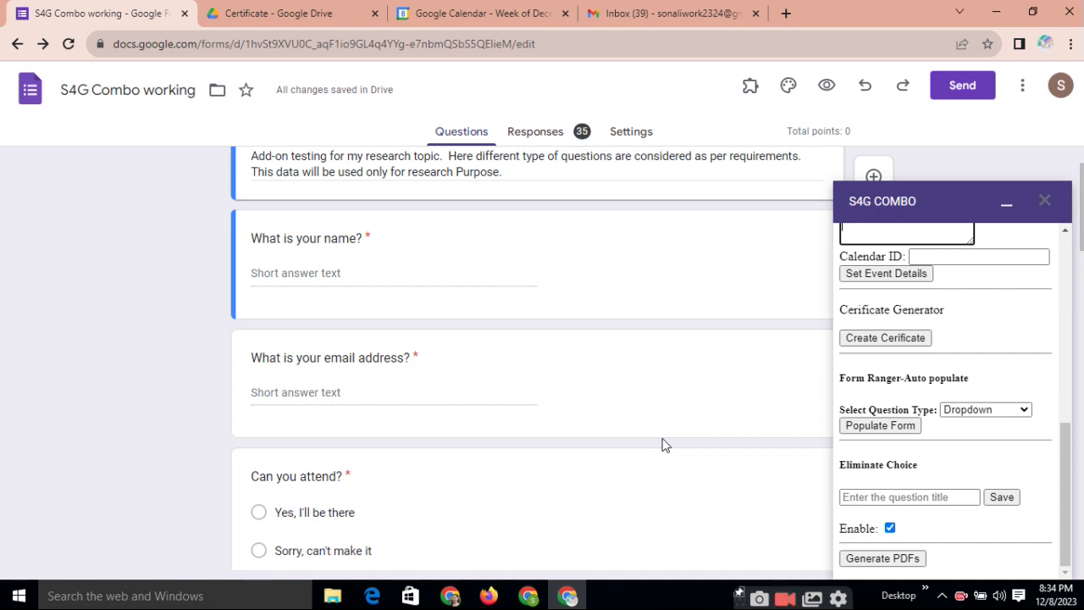
pyautogui.click(912, 338)
# Step: Switch to Google Drive, open the Certificate folder inside PDF's, and examine the participant name on the first certificate PDF
pyautogui.click(276, 14)
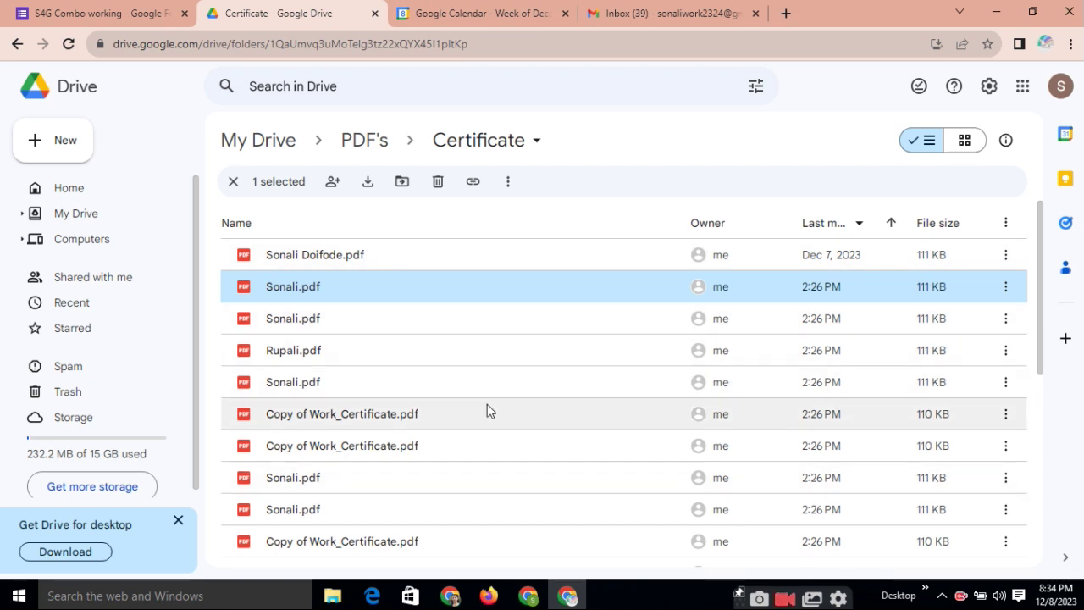
pyautogui.click(365, 143)
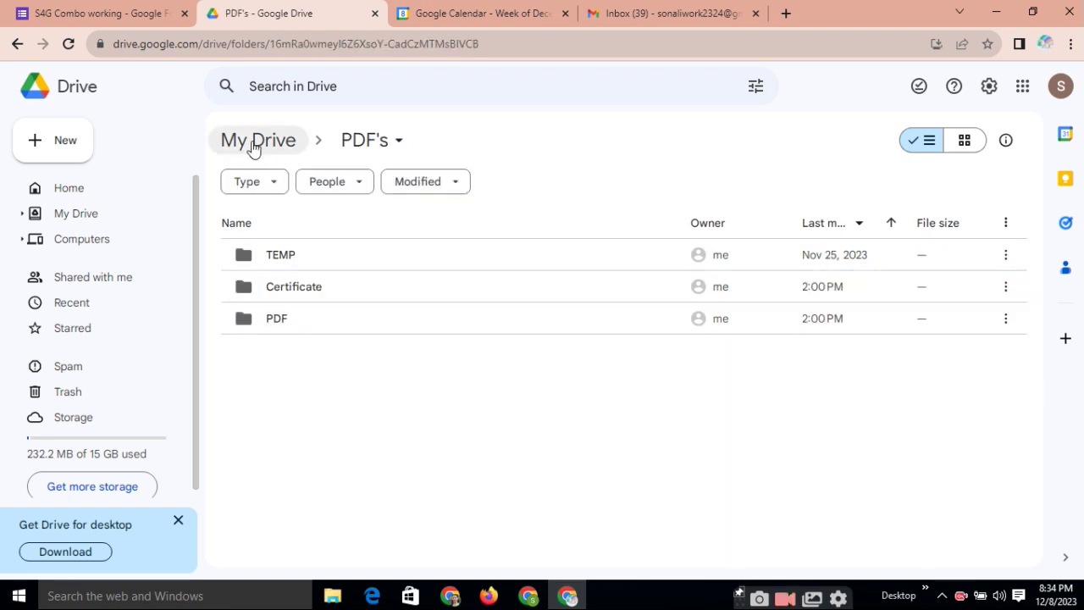
pyautogui.doubleClick(314, 287)
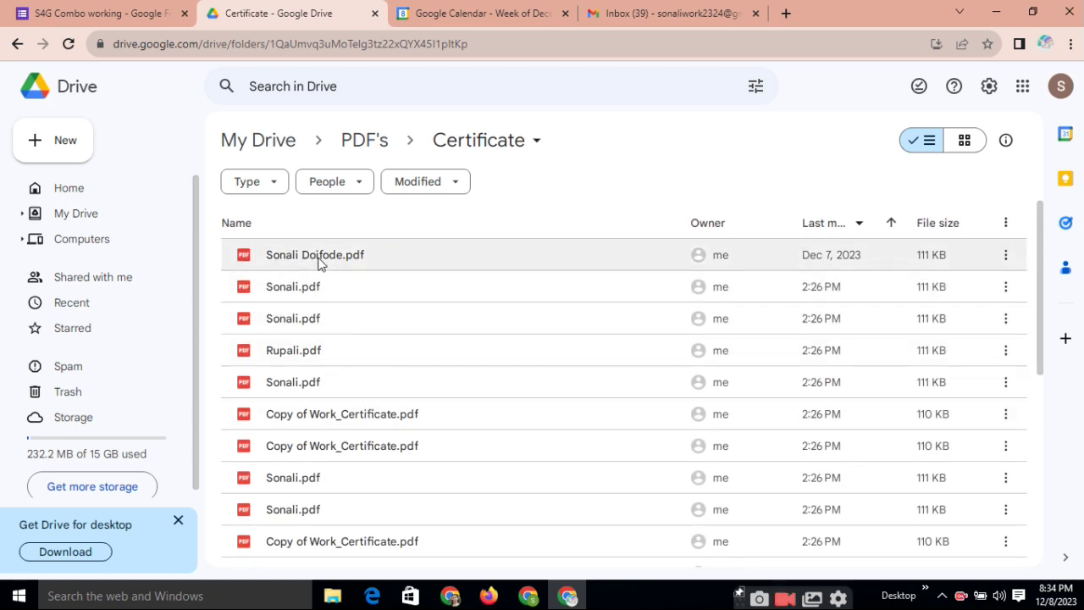
pyautogui.doubleClick(318, 259)
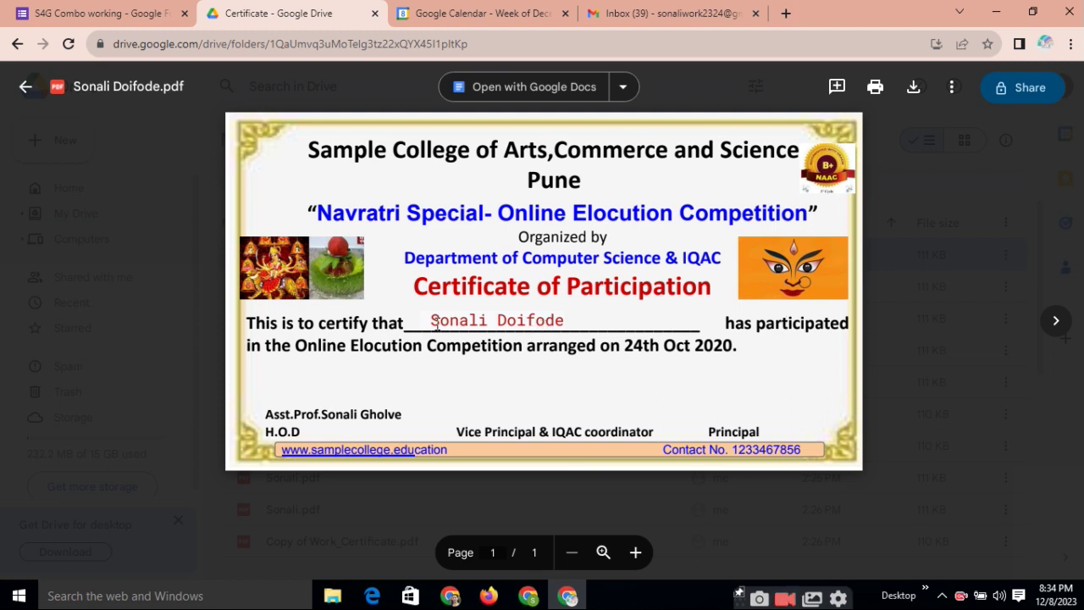
pyautogui.moveTo(436, 324); pyautogui.dragTo(512, 322)
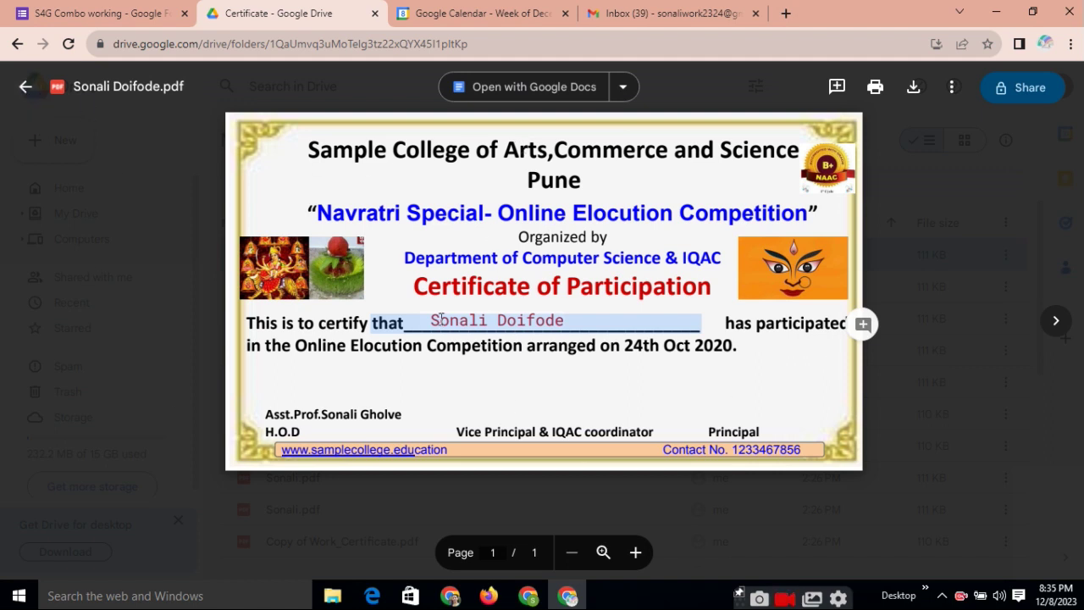
pyautogui.click(27, 86)
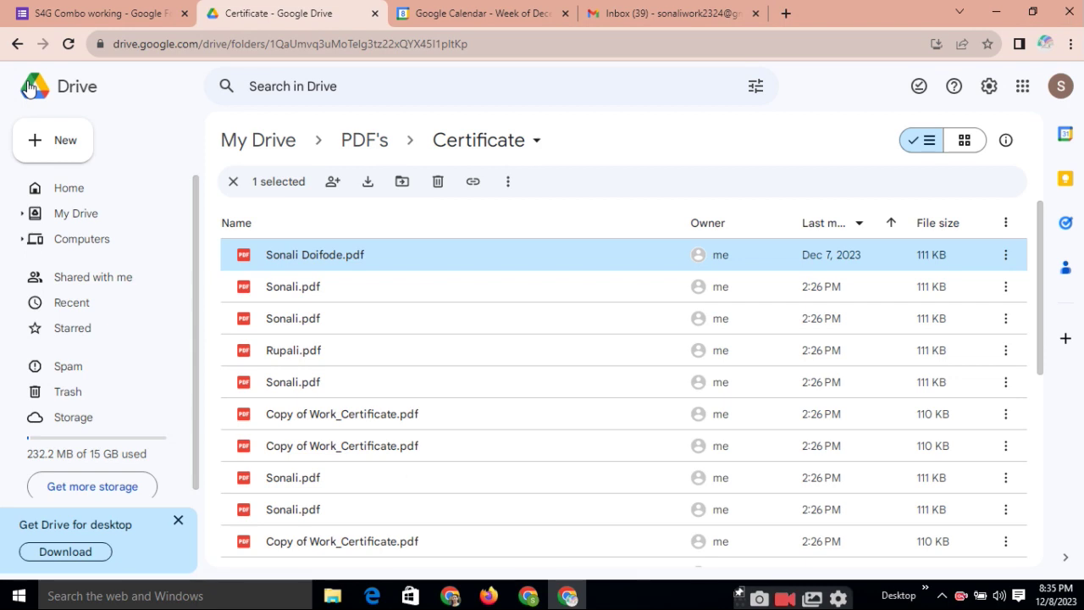
# Step: Return to the form and set the Form Ranger question type to Multiple Choice
pyautogui.click(119, 14)
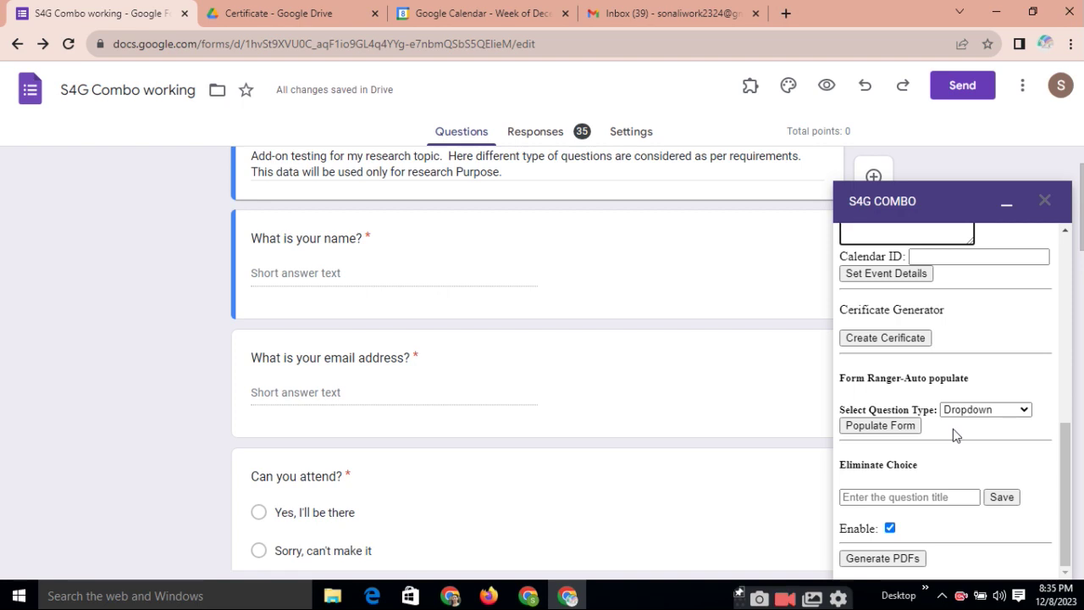
pyautogui.scroll(-2, 359, 368)
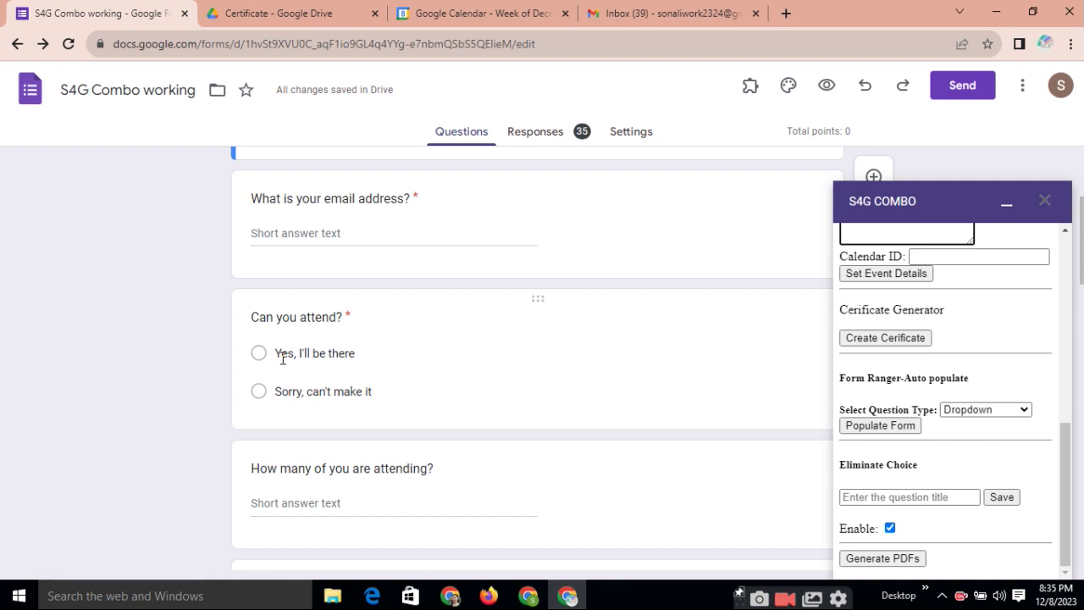
pyautogui.click(1026, 410)
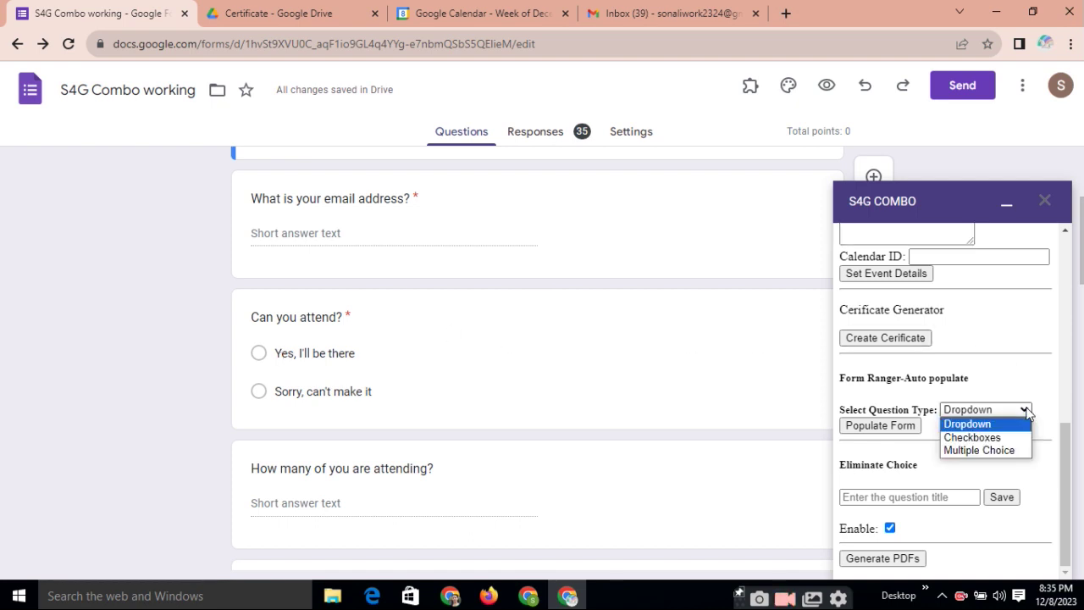
pyautogui.click(998, 459)
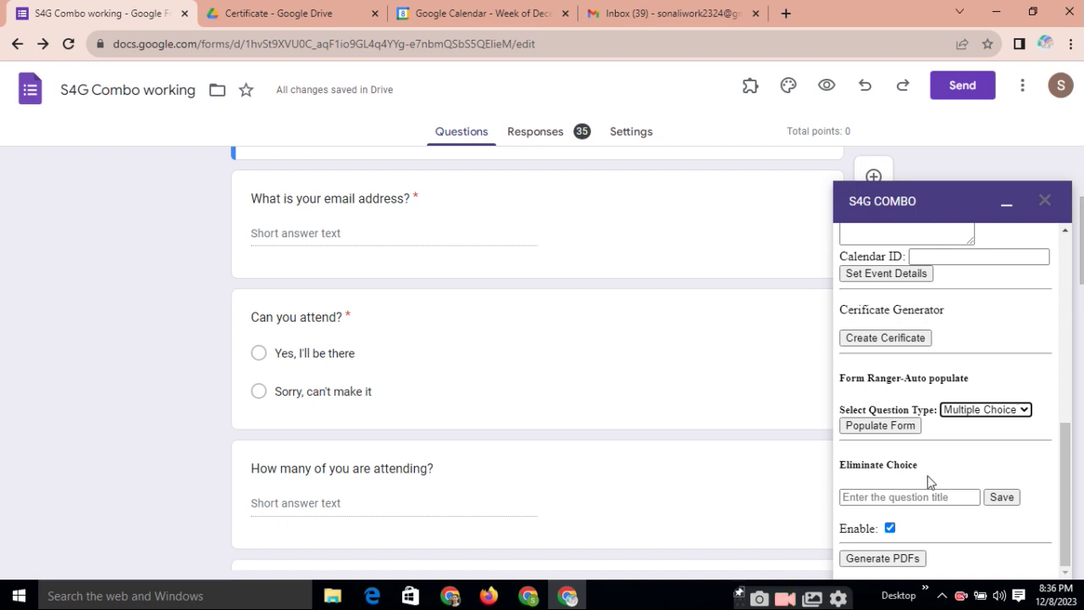
# Step: Review the appointment time question in the form and the Eliminate Choice question title field in the sidebar
pyautogui.scroll(-8, 470, 456)
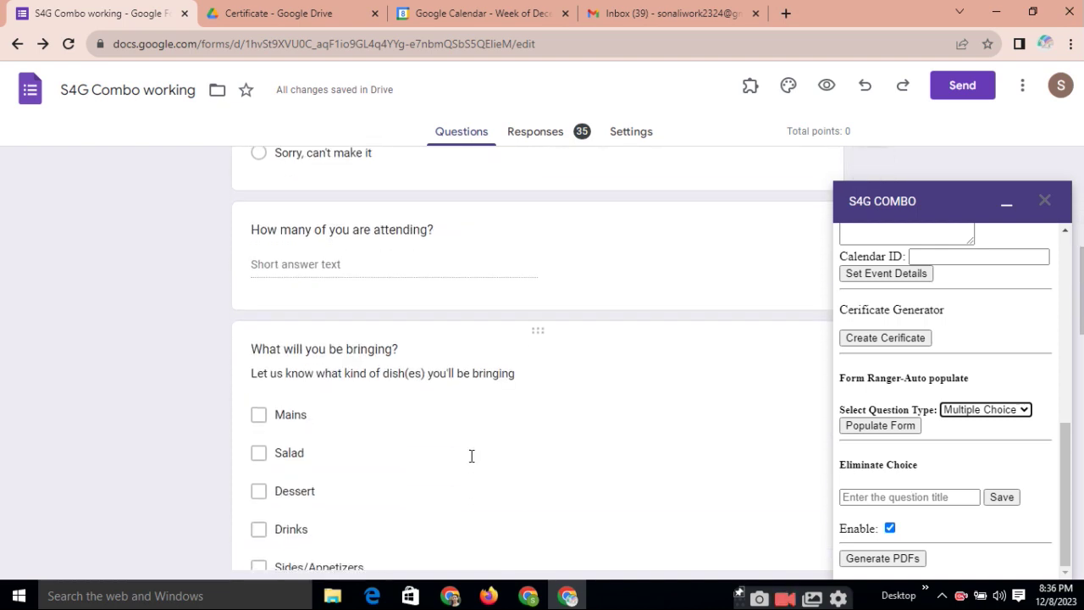
pyautogui.scroll(-2, 488, 436)
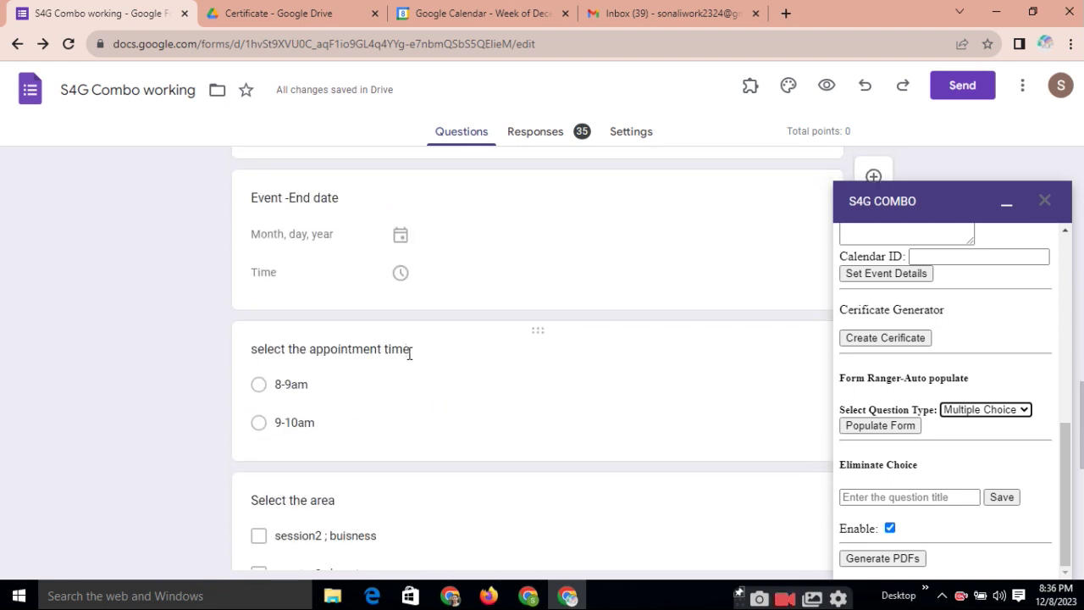
pyautogui.click(915, 498)
pyautogui.scroll(2, 755, 477)
# Step: Examine the summary charts of the form's responses
pyautogui.click(548, 138)
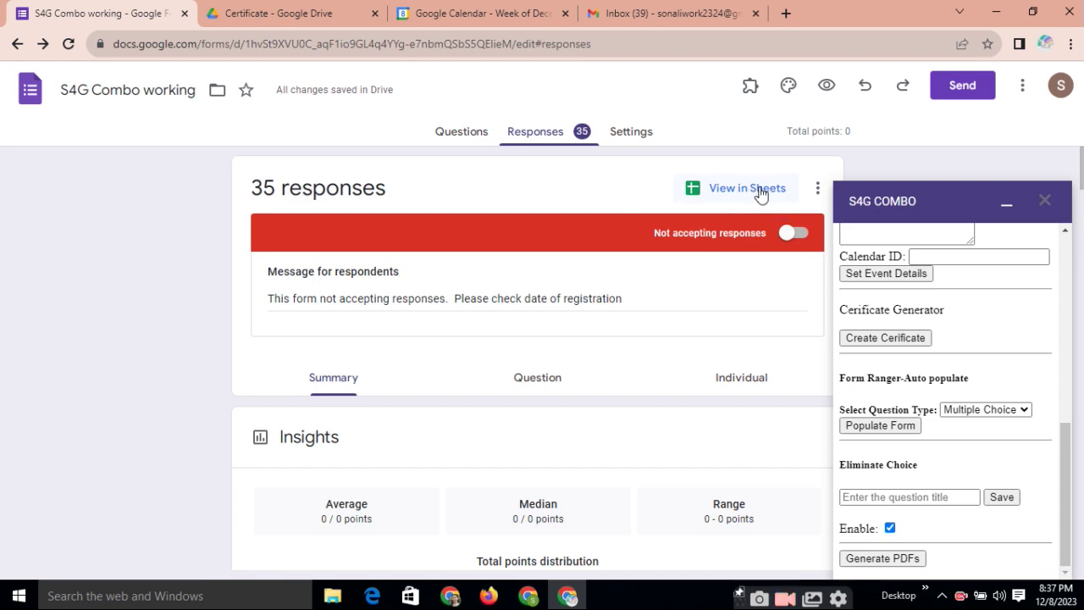
pyautogui.click(448, 135)
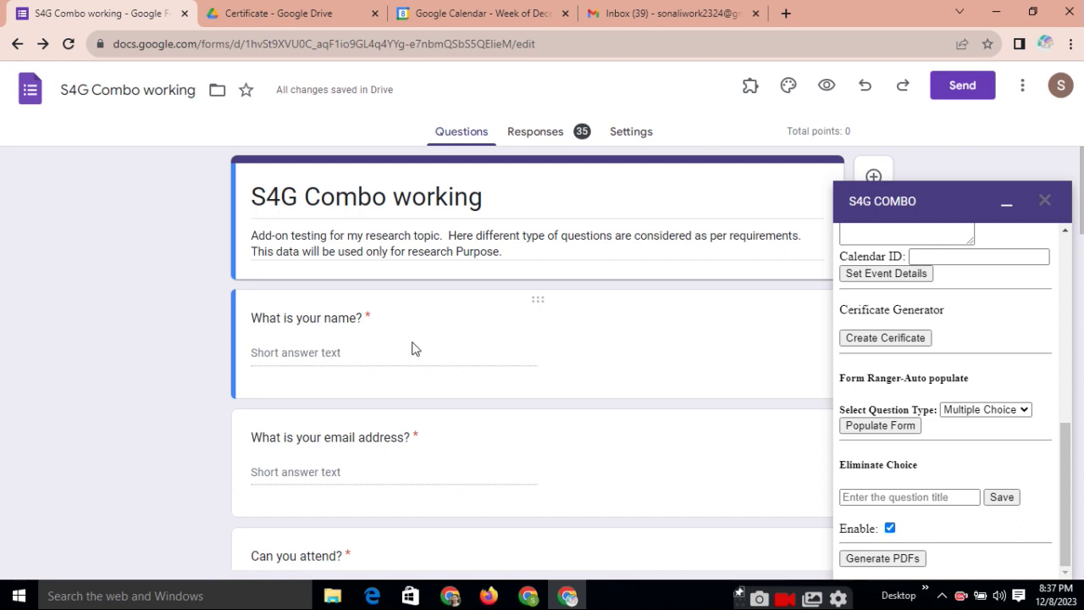
pyautogui.scroll(-1, 631, 333)
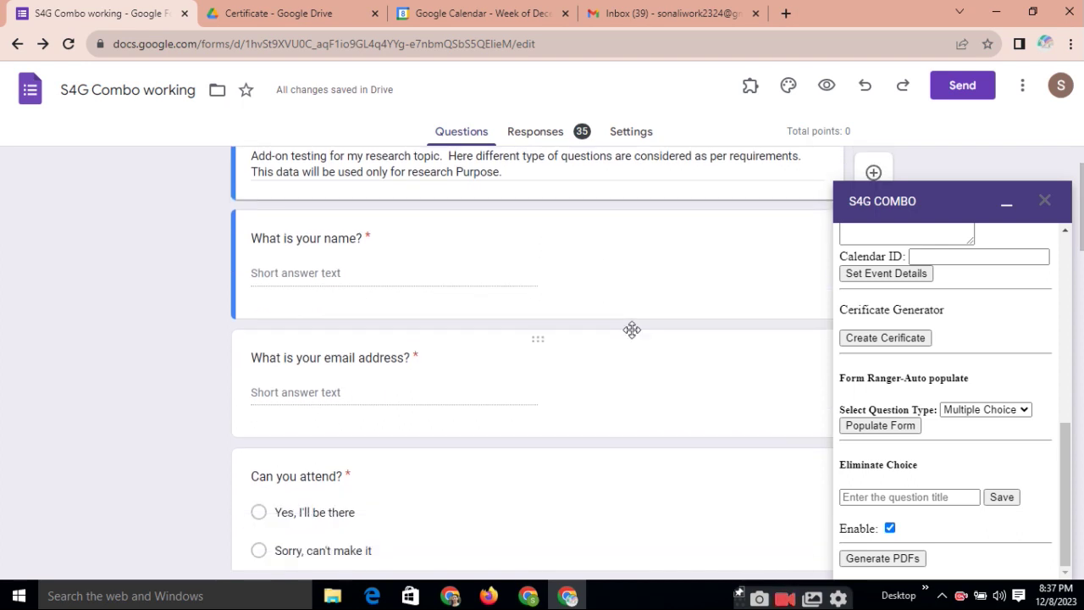
pyautogui.click(543, 135)
pyautogui.scroll(-10, 584, 461)
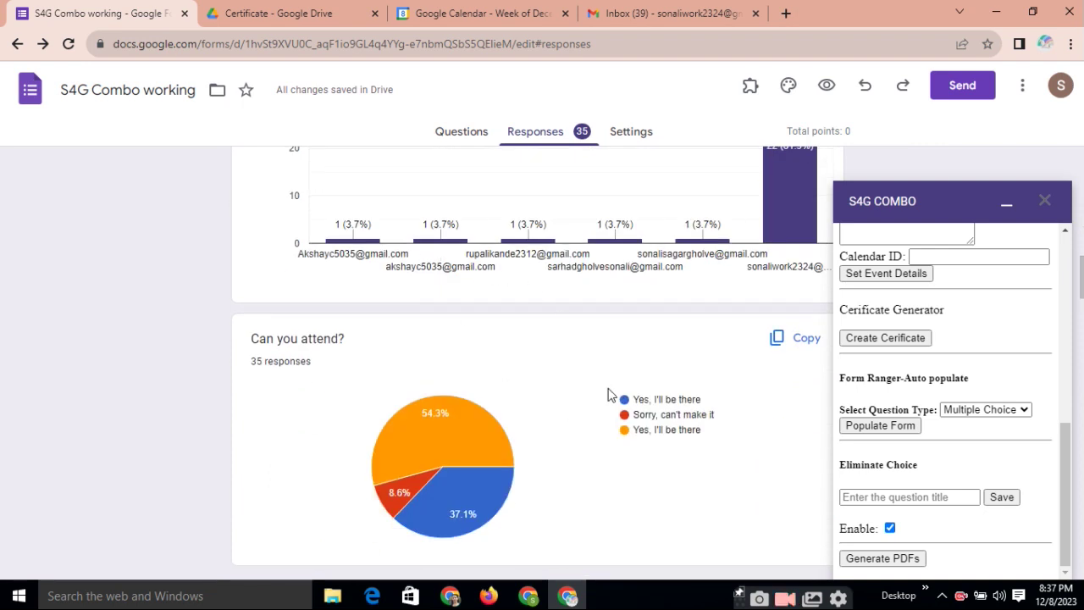
pyautogui.scroll(-4, 615, 398)
pyautogui.scroll(14, 631, 235)
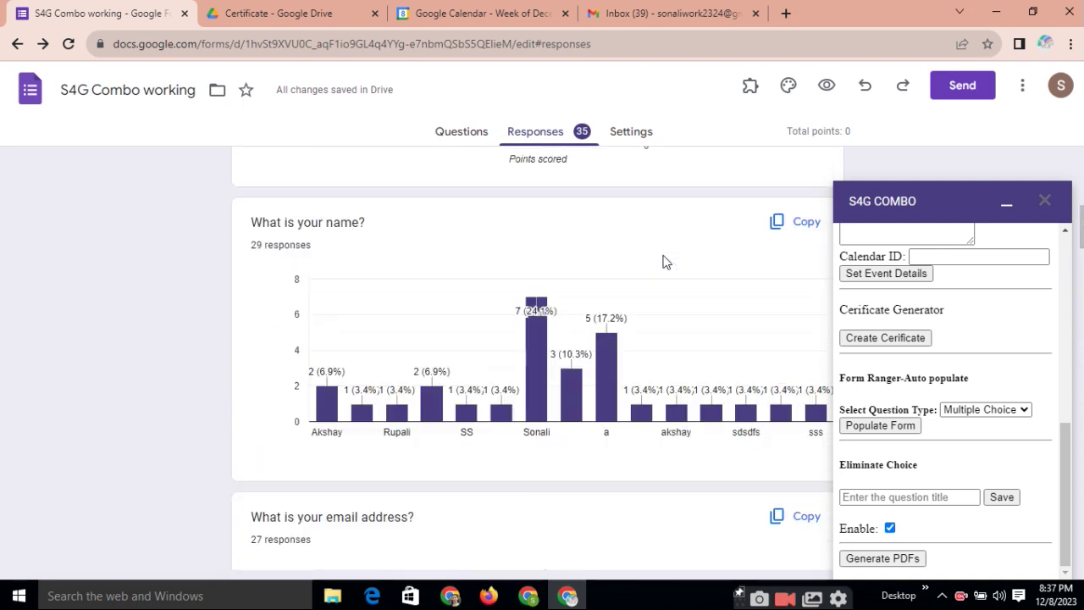
# Step: Show the individual responses and review the answers in the first one
pyautogui.click(733, 222)
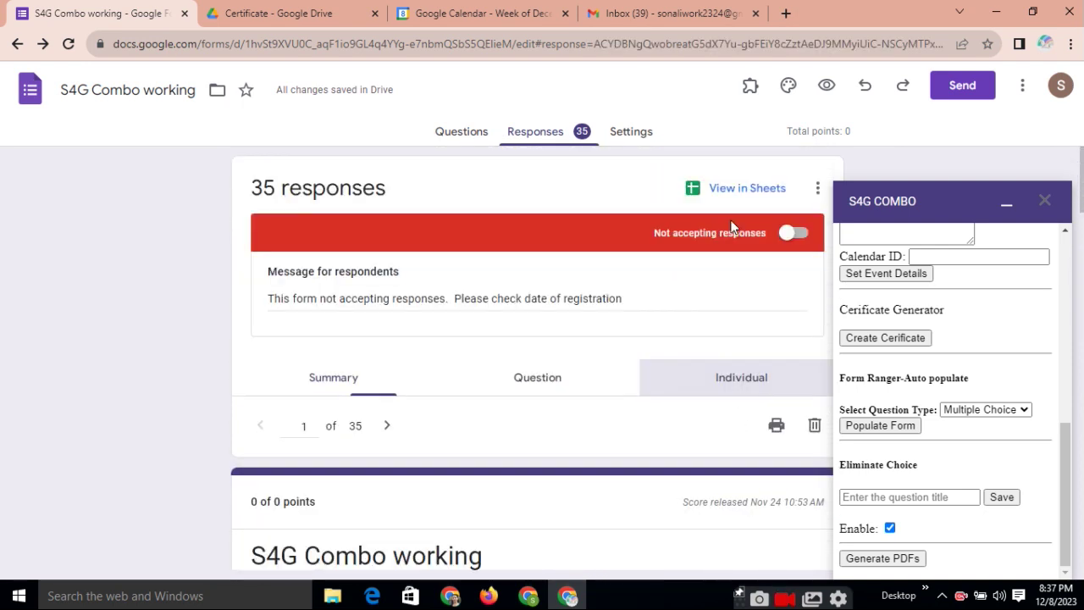
pyautogui.scroll(-5, 420, 474)
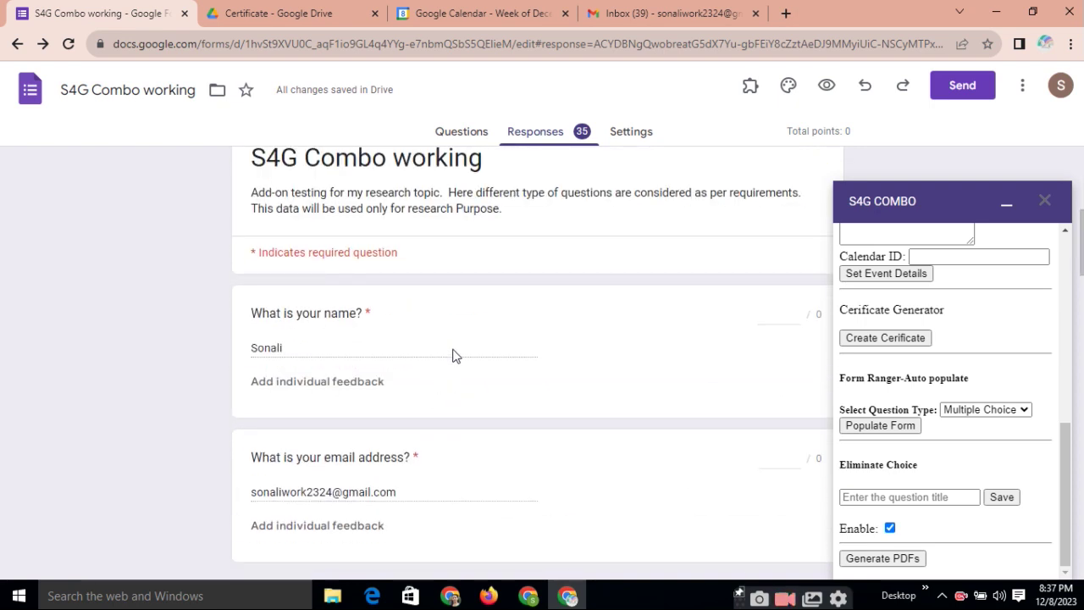
pyautogui.scroll(-2, 497, 409)
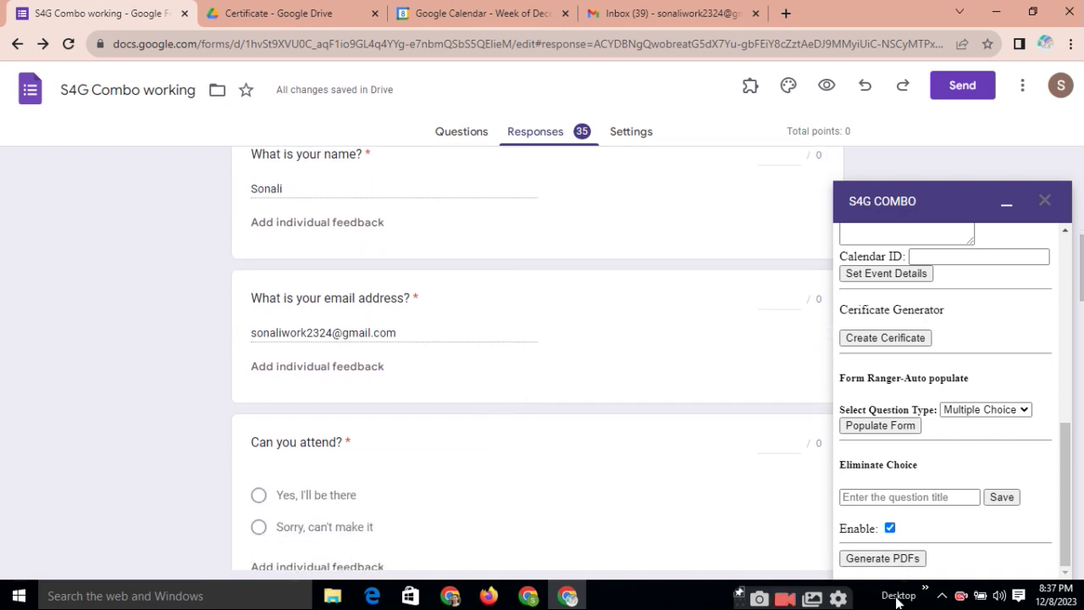
# Step: Generate PDFs of the form responses from the sidebar and return to the form's questions
pyautogui.click(921, 561)
pyautogui.scroll(4, 477, 366)
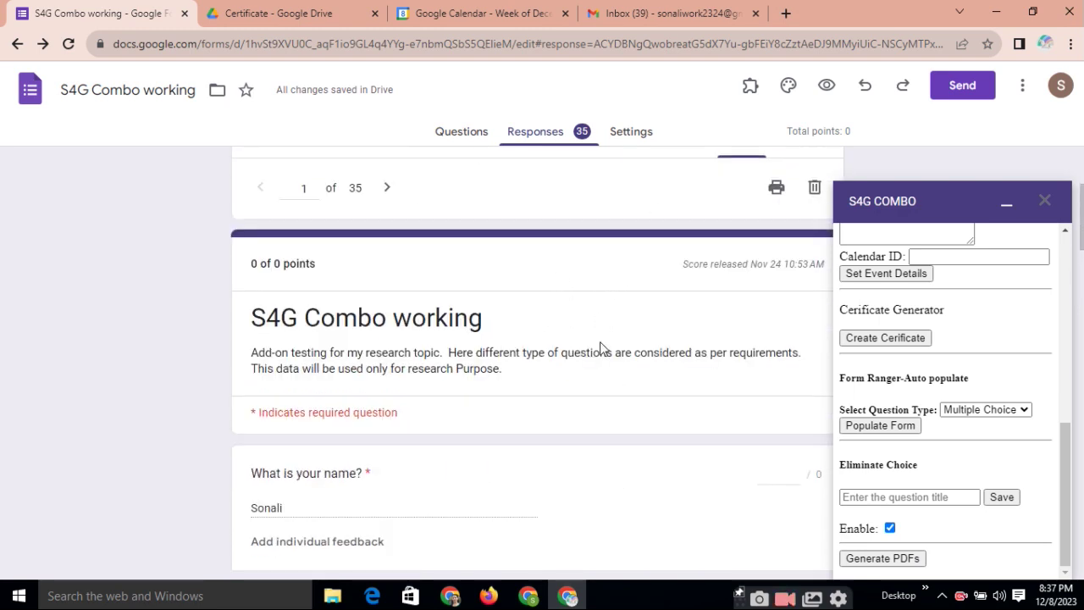
pyautogui.scroll(3, 600, 346)
pyautogui.click(458, 136)
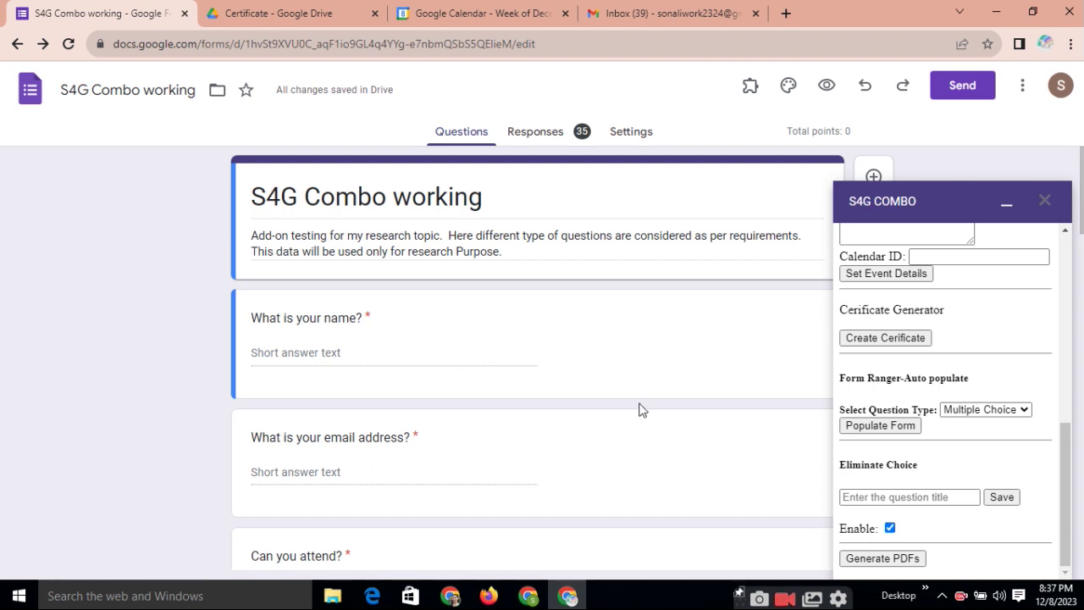
# Step: Switch to Google Drive, open the PDF folder inside PDF's, and read through Response1.pdf before closing it
pyautogui.click(265, 14)
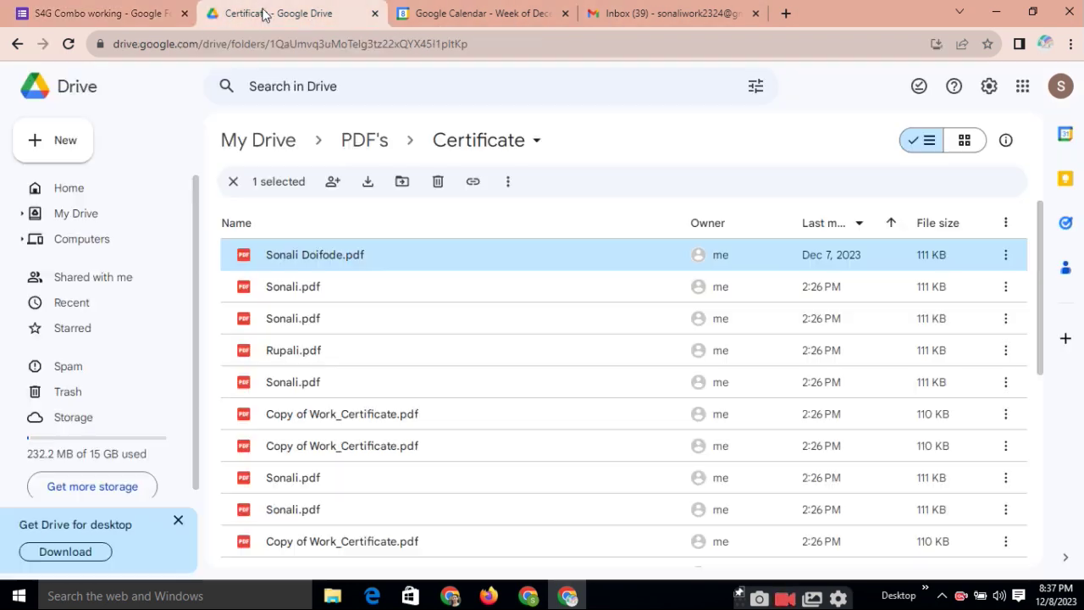
pyautogui.click(358, 142)
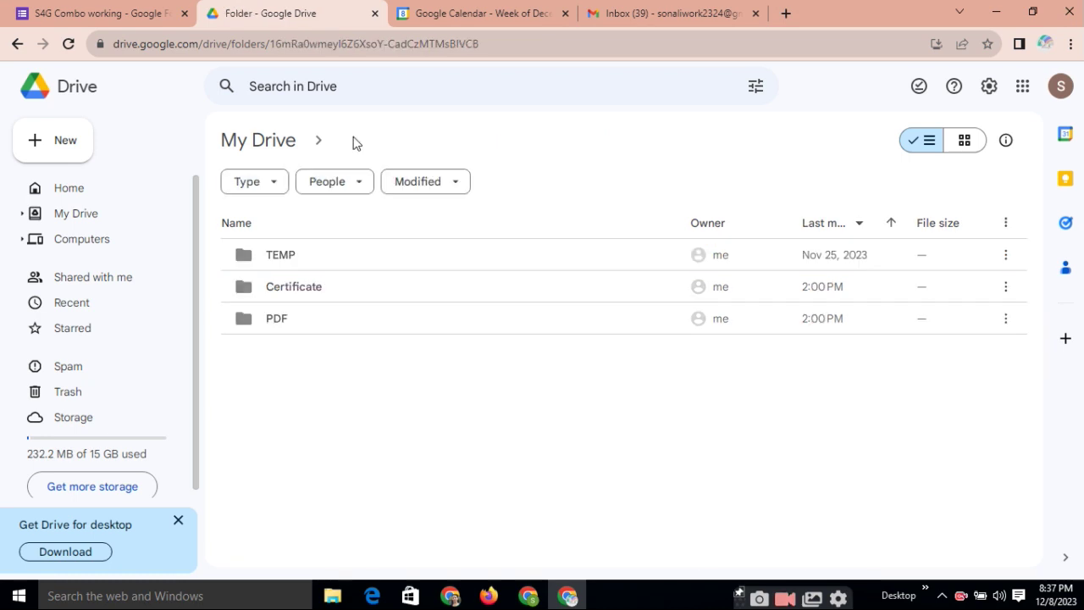
pyautogui.doubleClick(293, 320)
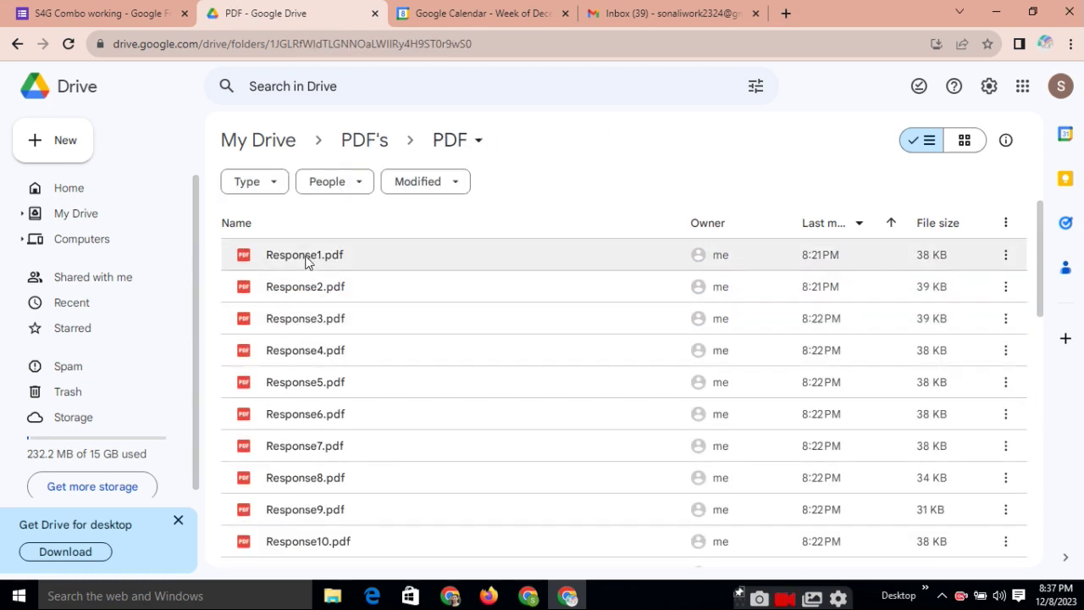
pyautogui.doubleClick(309, 257)
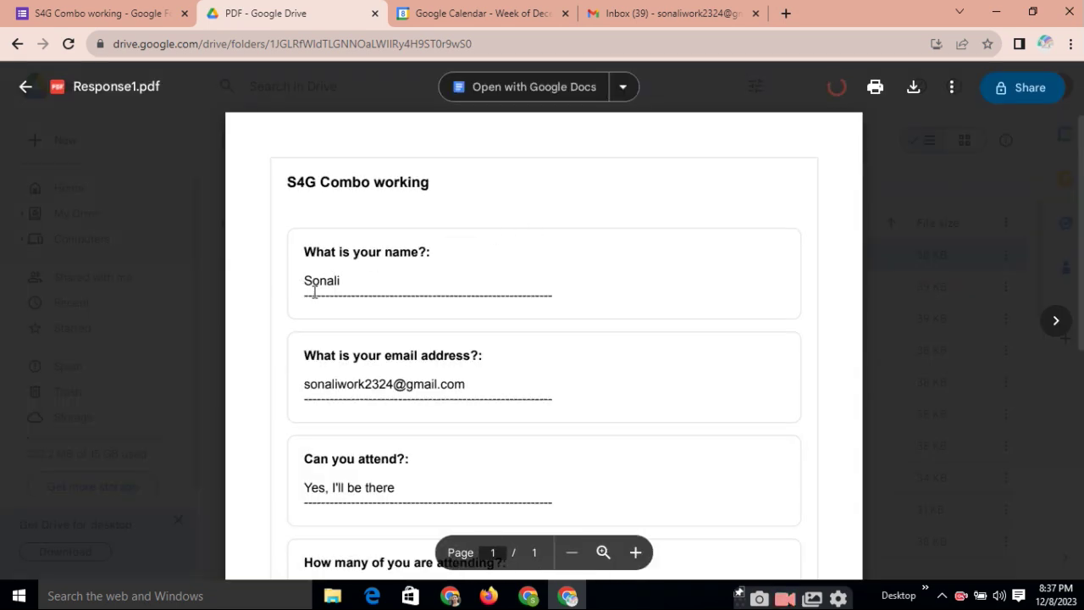
pyautogui.scroll(-4, 314, 291)
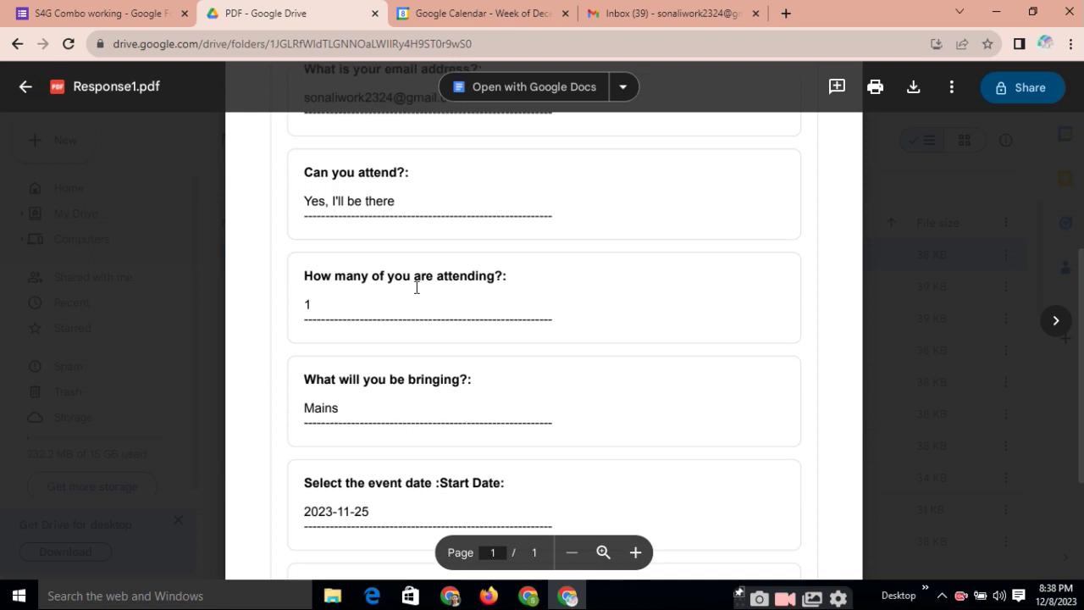
pyautogui.scroll(-3, 424, 314)
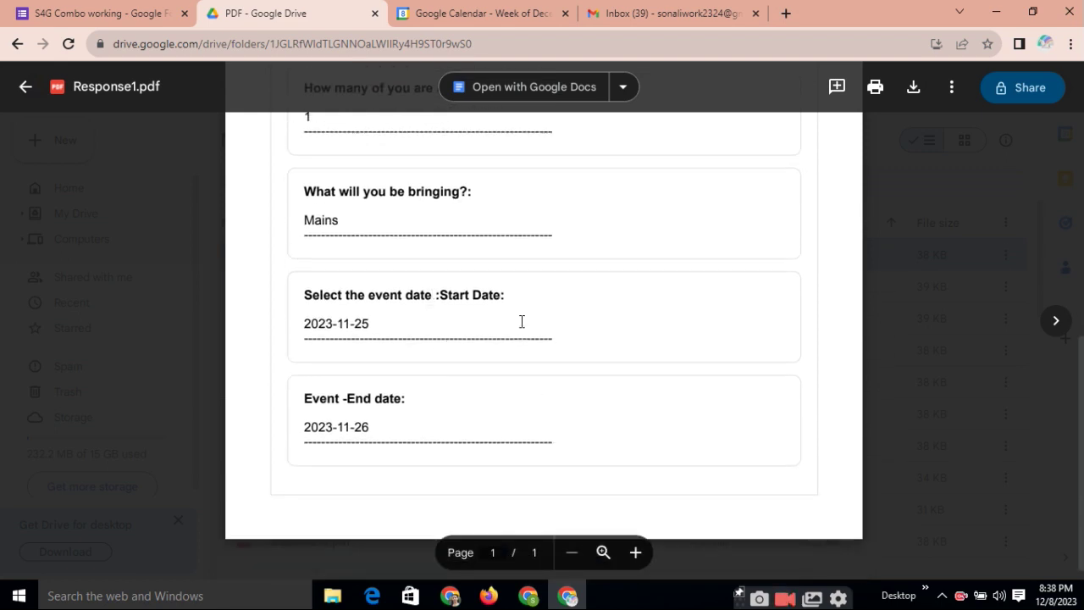
pyautogui.scroll(7, 522, 322)
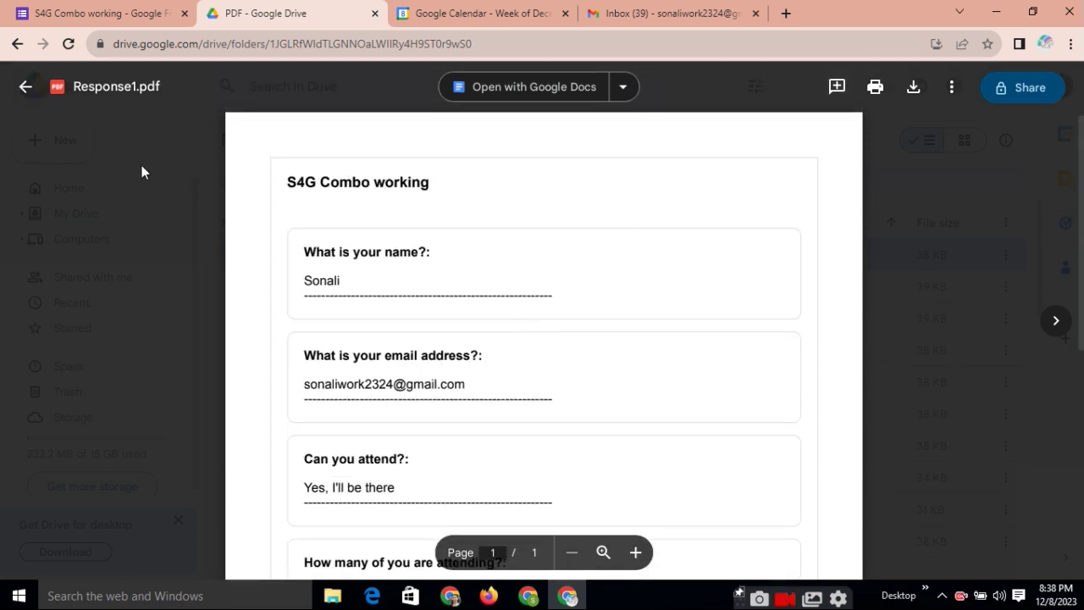
pyautogui.click(28, 88)
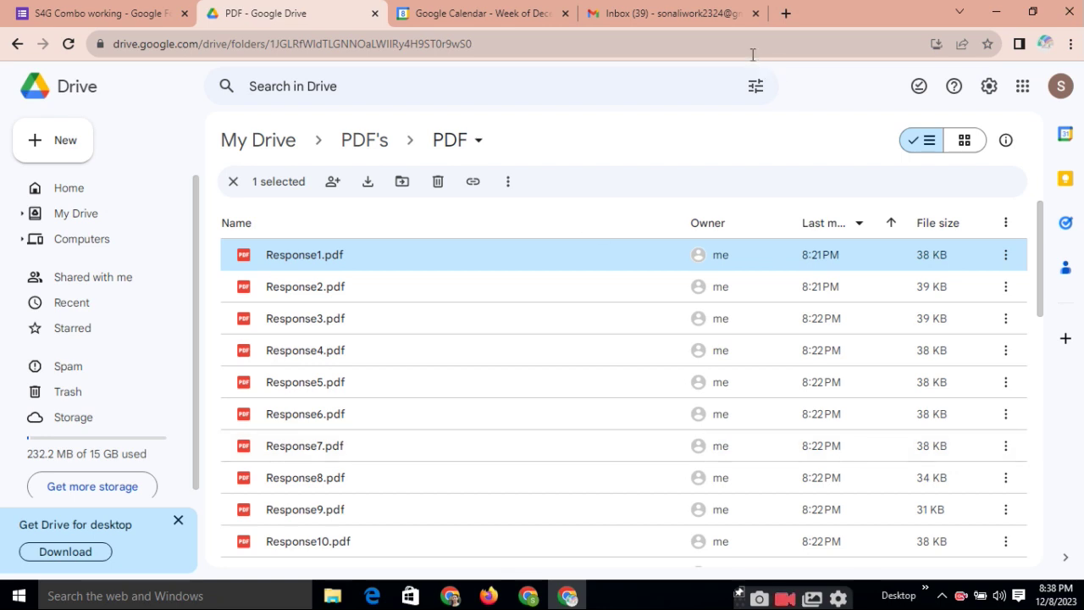
# Step: Return to the form and review the response limit, date and email notification settings in the S4G Combo sidebar
pyautogui.click(53, 16)
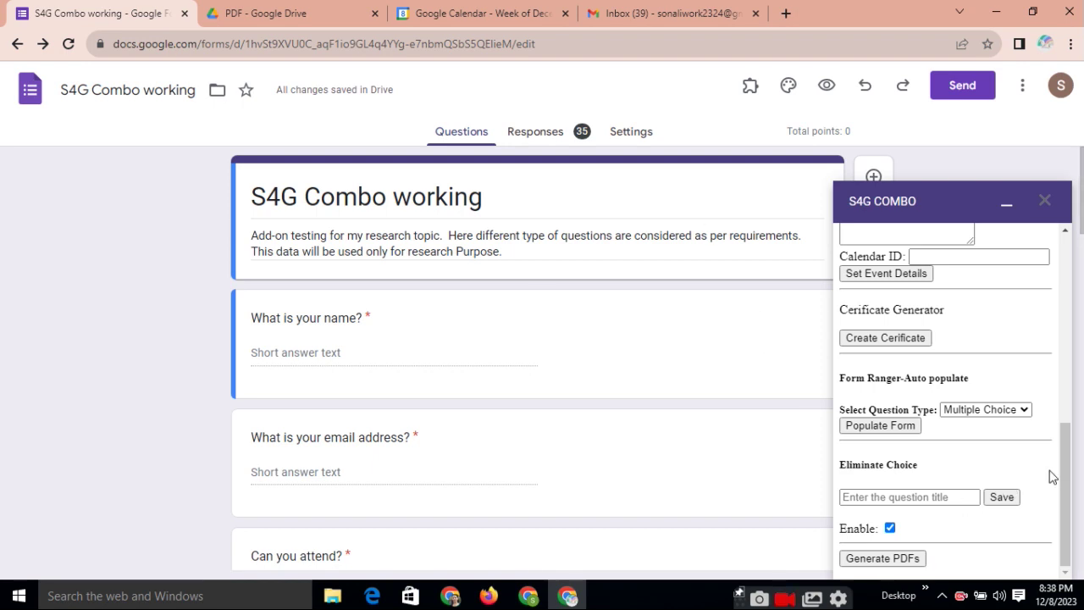
pyautogui.scroll(4, 1069, 477)
pyautogui.scroll(2, 948, 381)
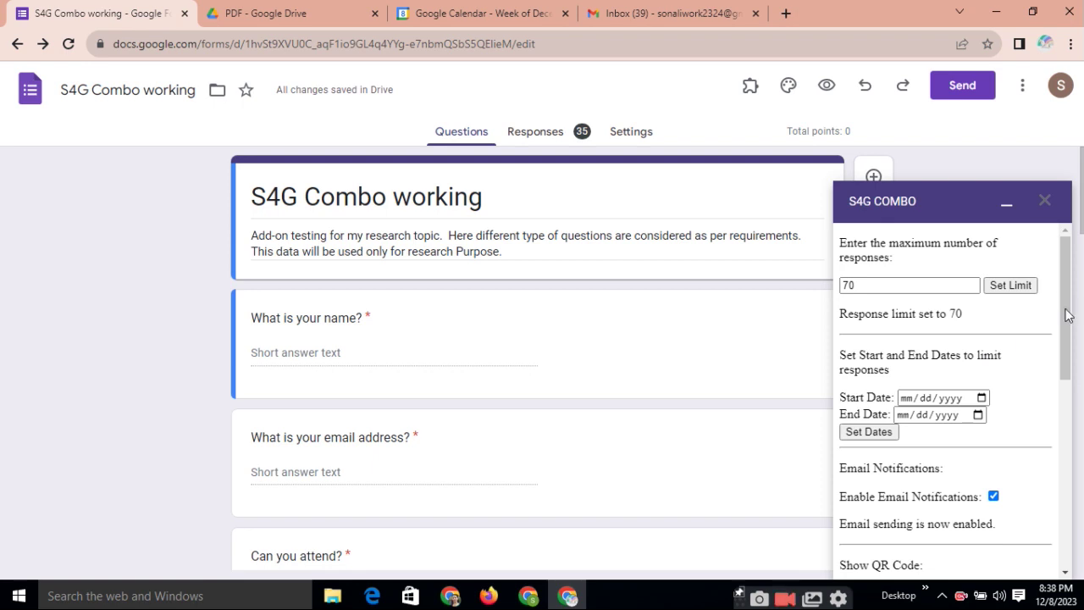
pyautogui.moveTo(1068, 310); pyautogui.dragTo(891, 288)
pyautogui.moveTo(1068, 293); pyautogui.dragTo(1066, 266)
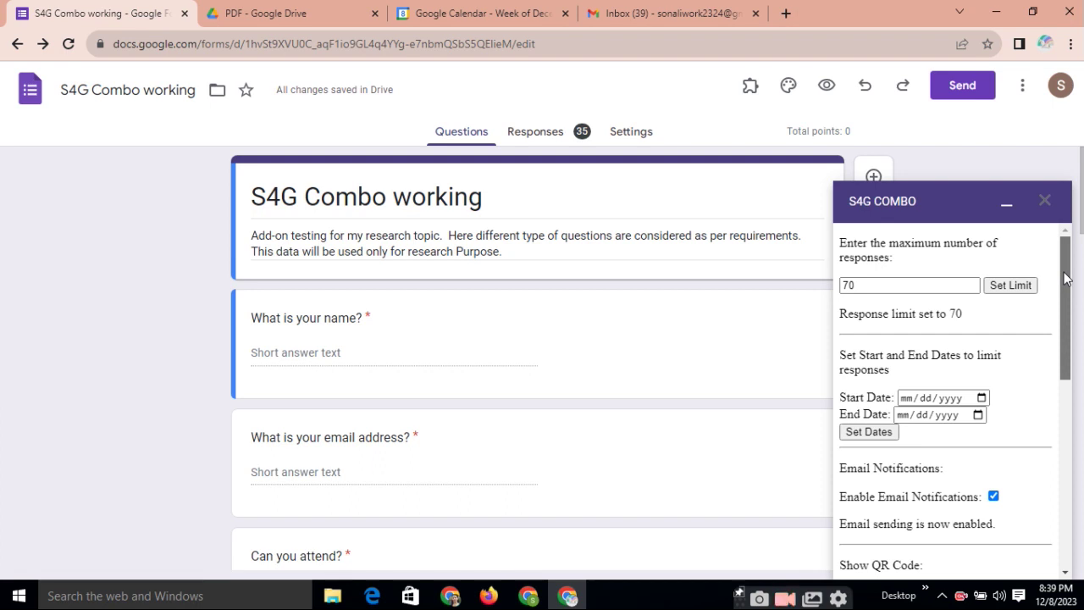
pyautogui.moveTo(1066, 280)
pyautogui.mouseDown()
pyautogui.moveTo(1064, 458)
pyautogui.moveTo(1048, 528)
pyautogui.moveTo(1080, 392)
pyautogui.moveTo(1076, 271)
pyautogui.mouseUp()
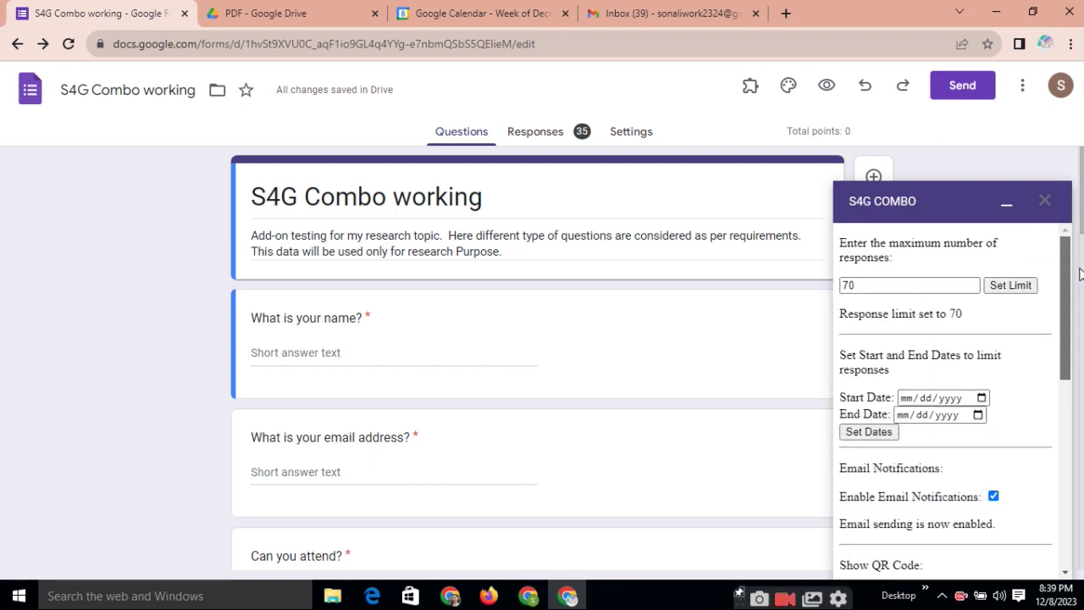